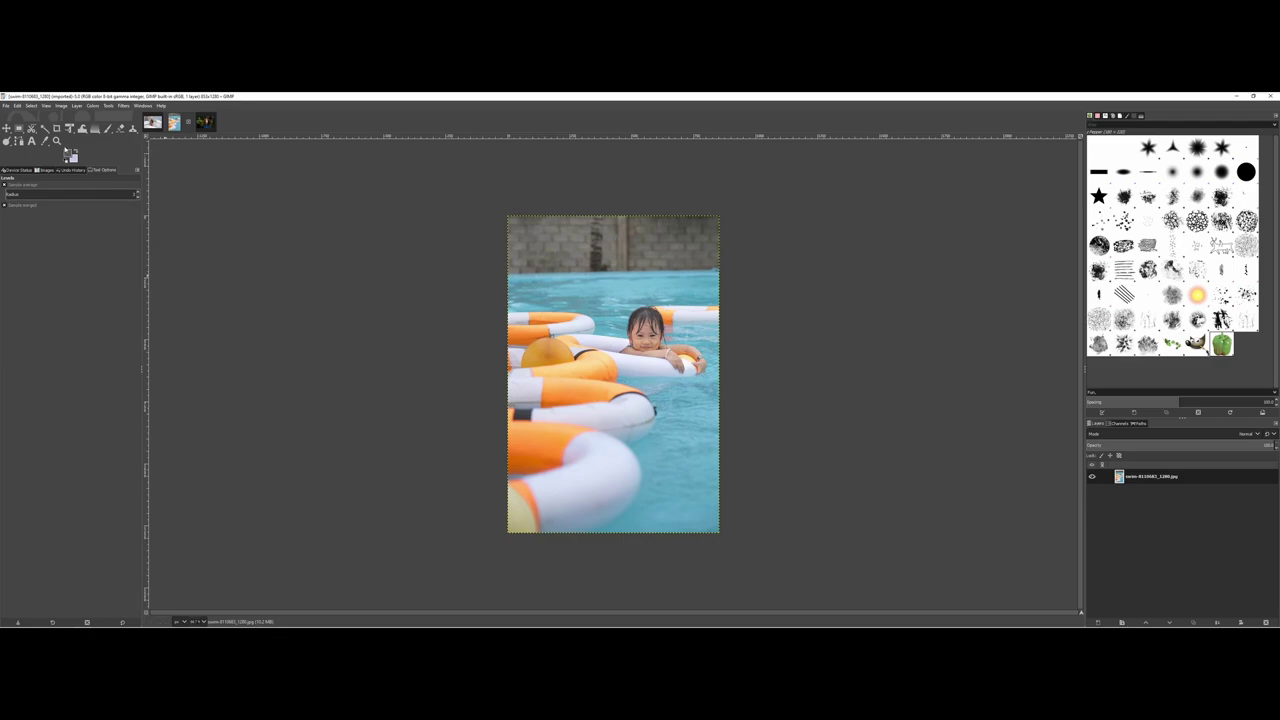
# Zoom into the pool photo with the Zoom tool, then bring up the swan close-up.
pyautogui.click(57, 141)
pyautogui.click(528, 374)
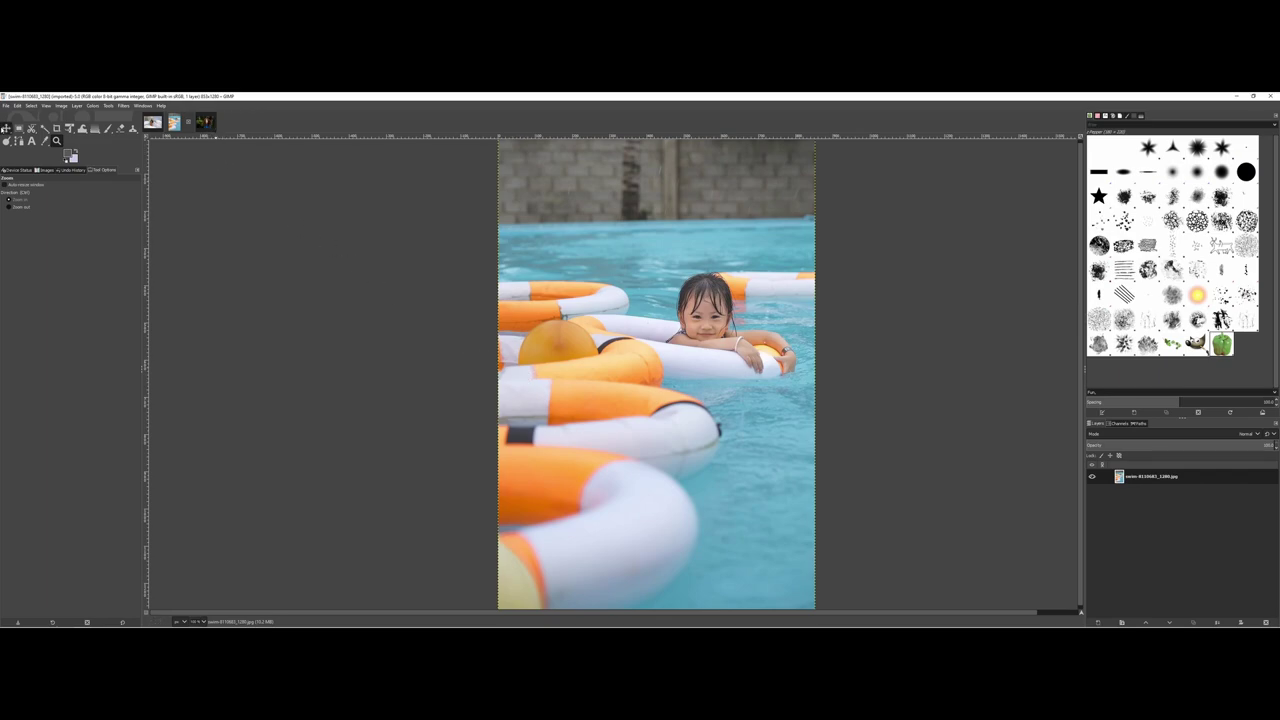
pyautogui.click(6, 128)
pyautogui.click(152, 123)
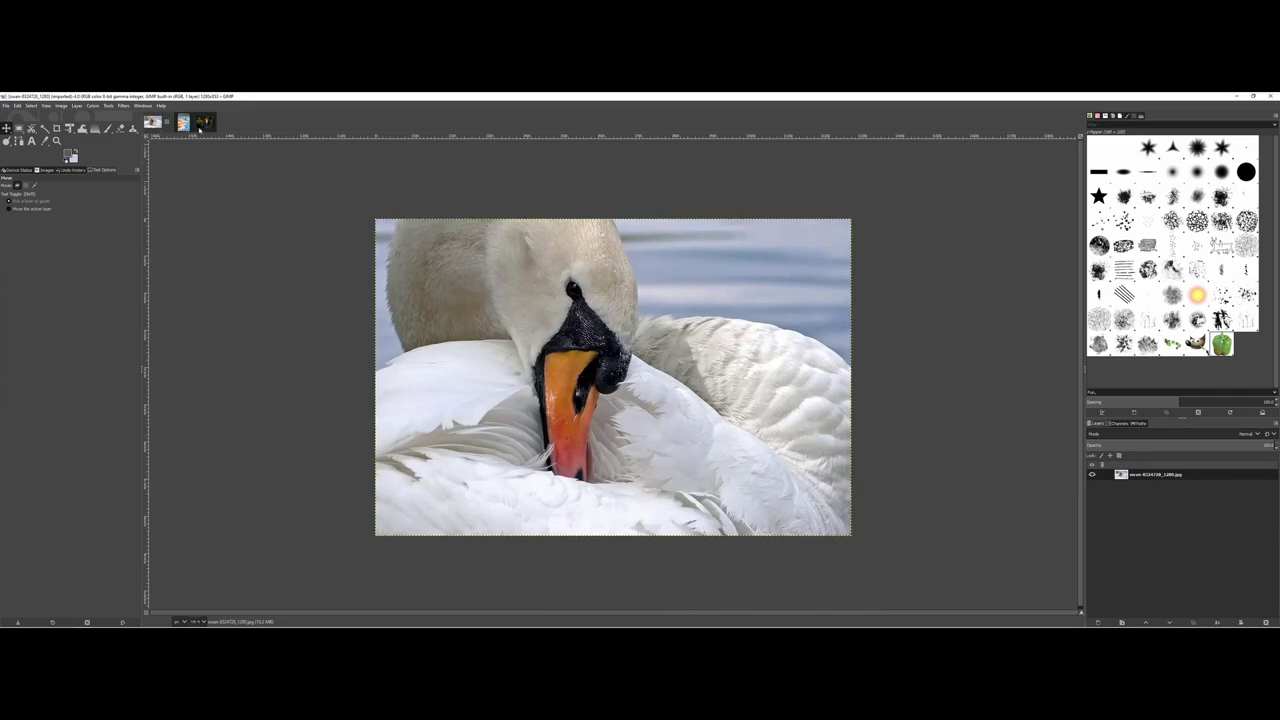
# Glance at the red-haired forest portrait, then go back to the pool photo.
pyautogui.click(200, 125)
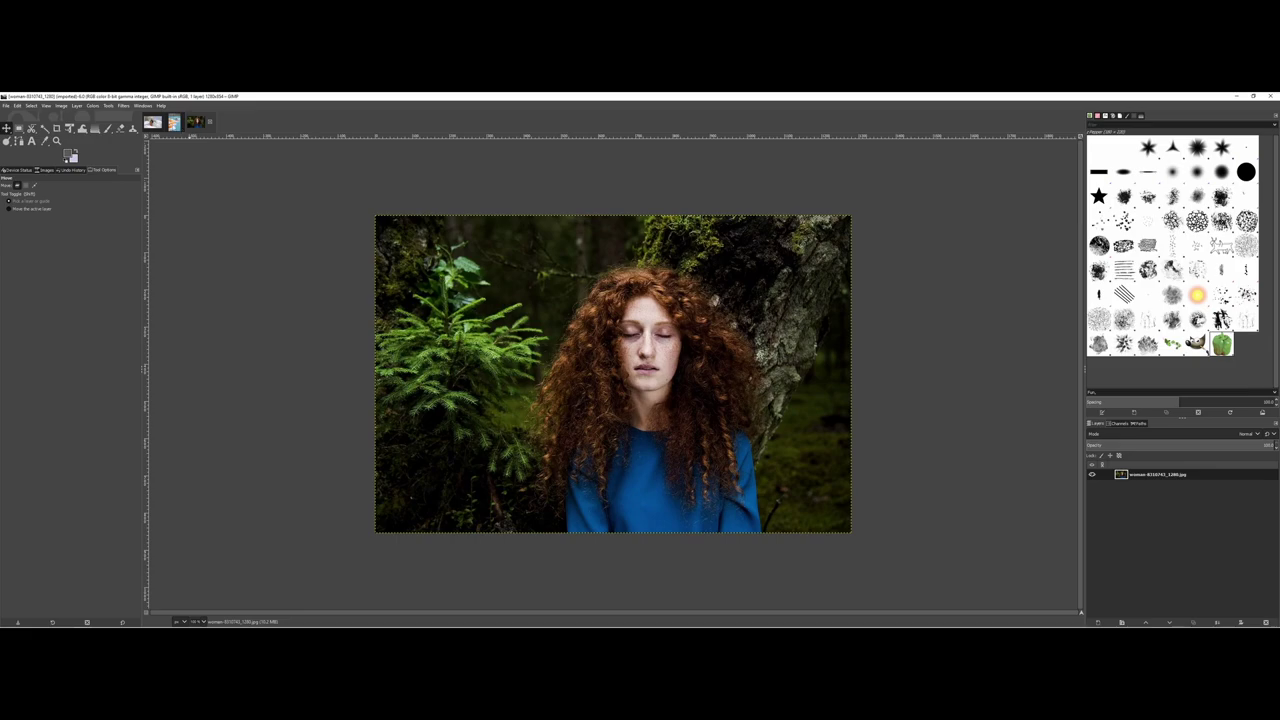
pyautogui.click(174, 122)
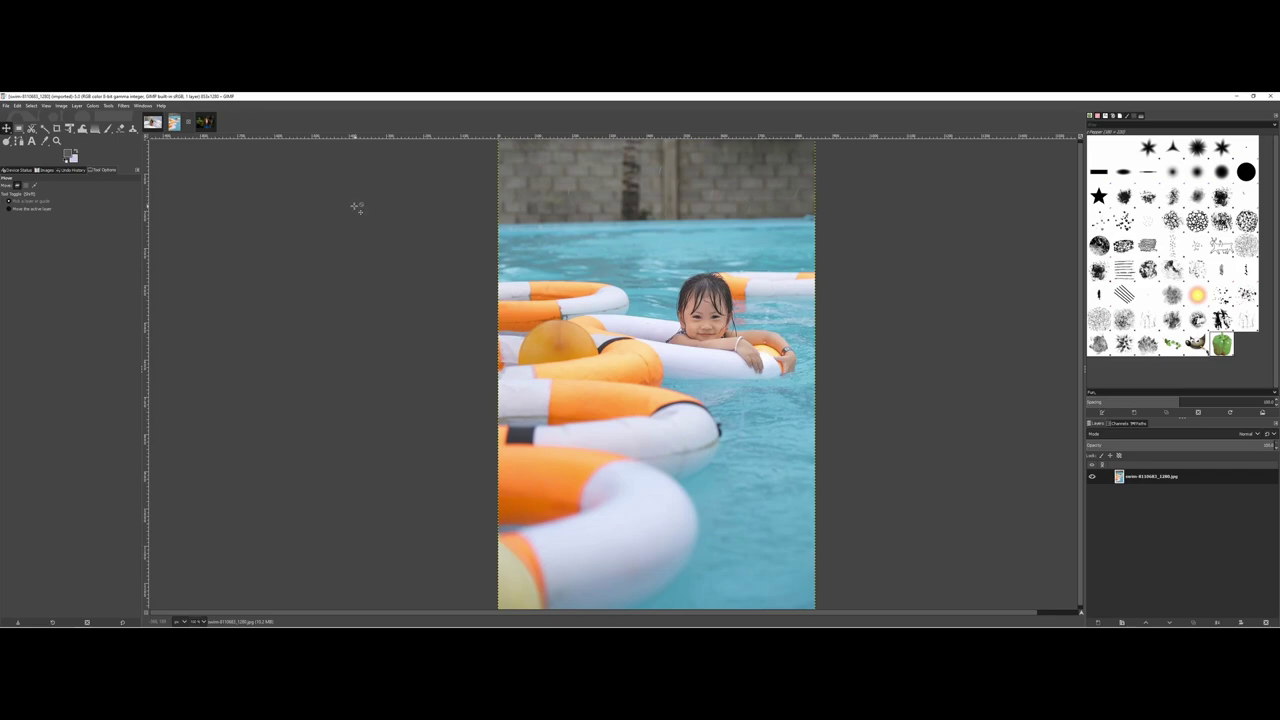
pyautogui.click(93, 106)
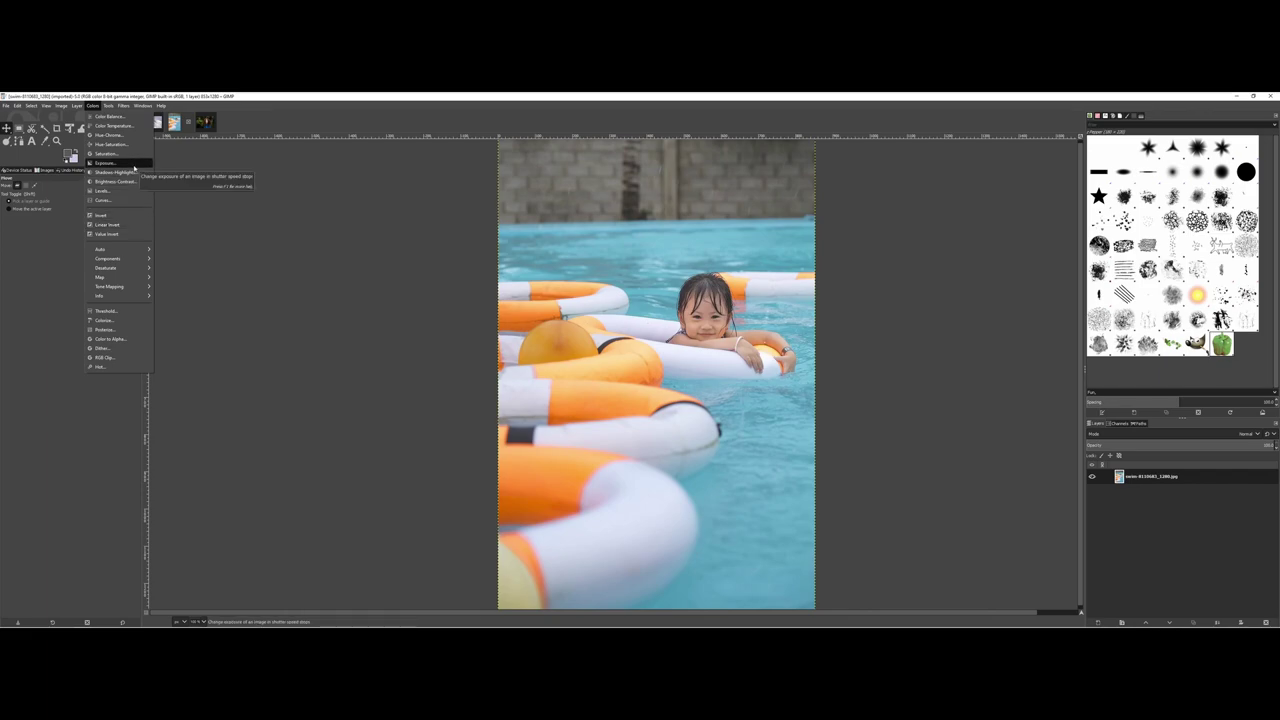
pyautogui.click(134, 165)
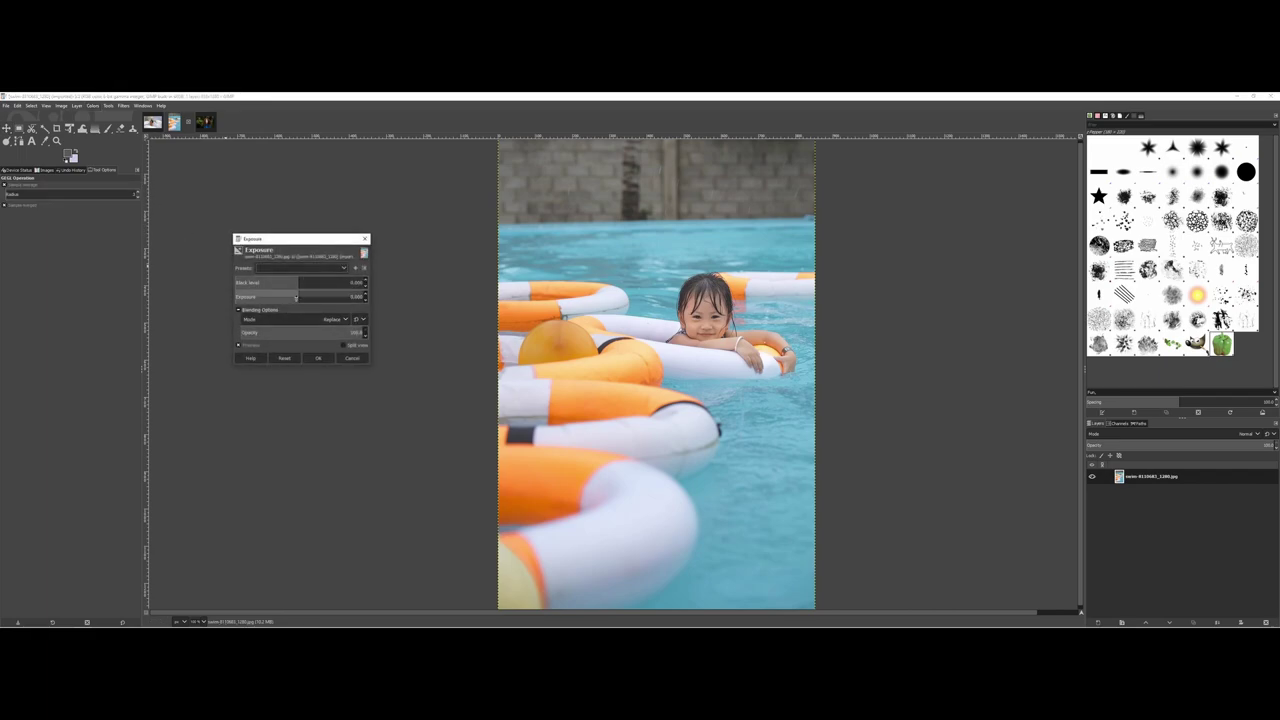
pyautogui.click(298, 298)
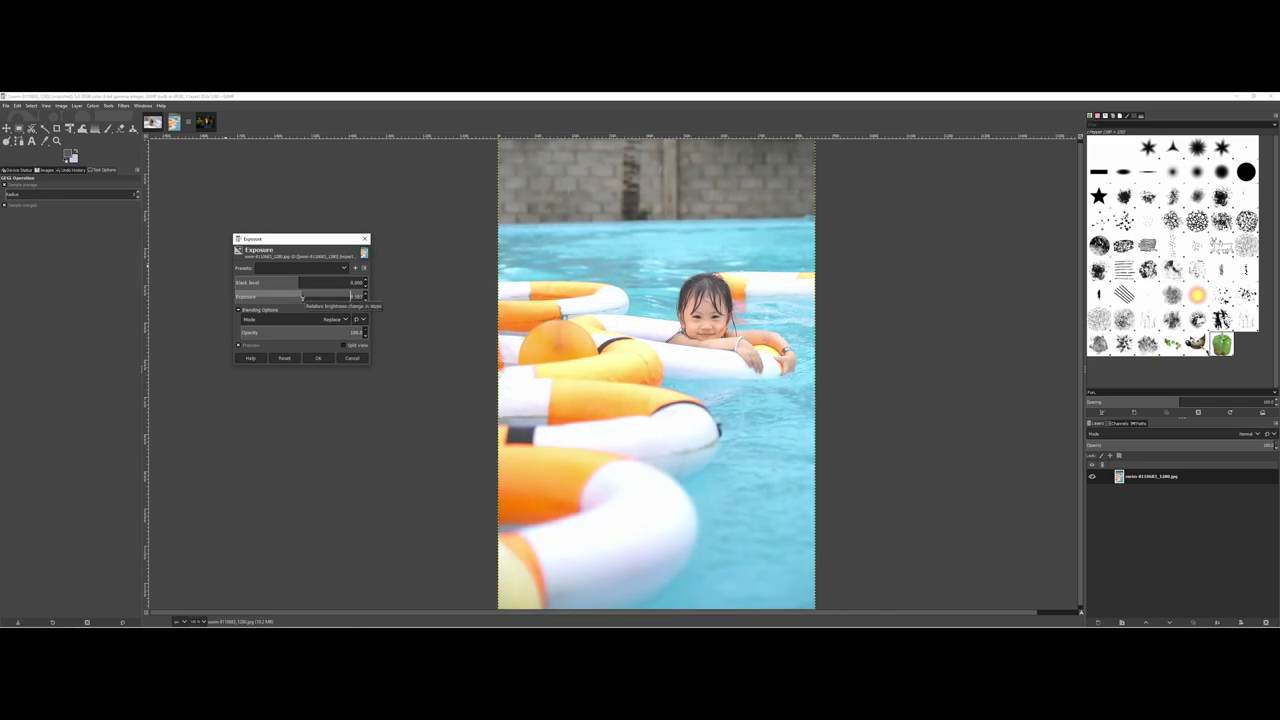
pyautogui.moveTo(300, 298); pyautogui.dragTo(284, 285)
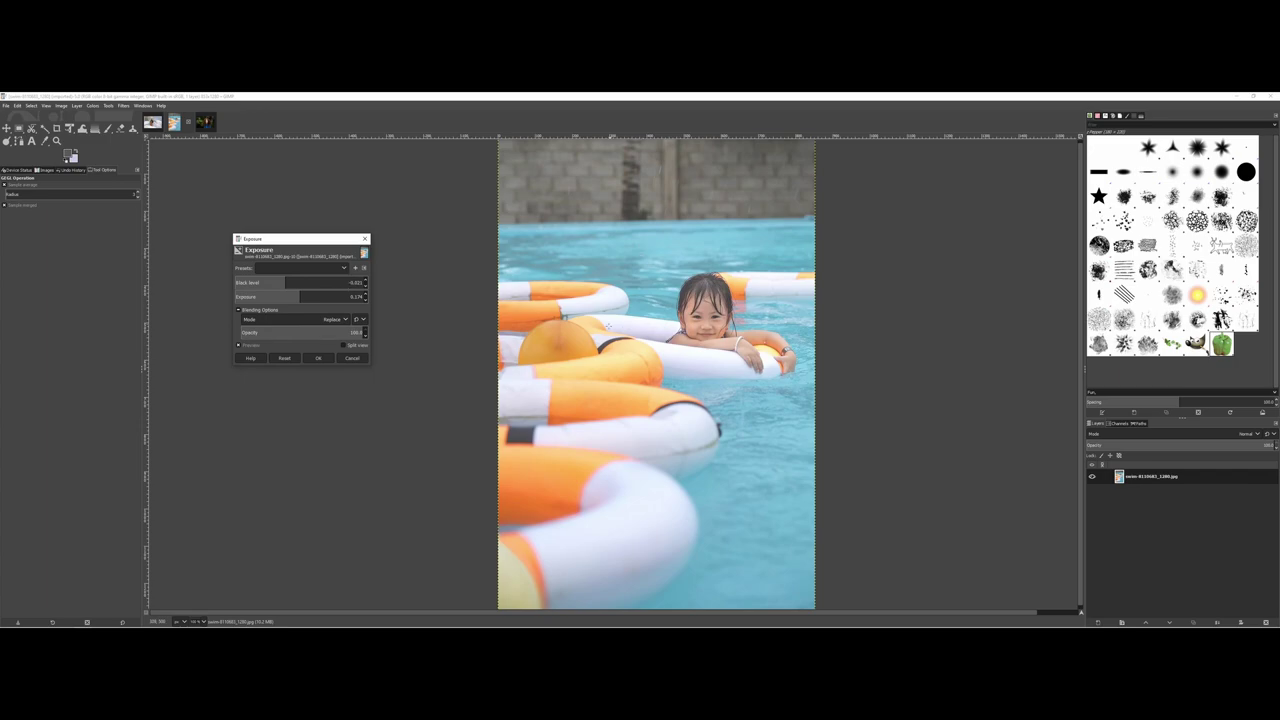
pyautogui.click(349, 360)
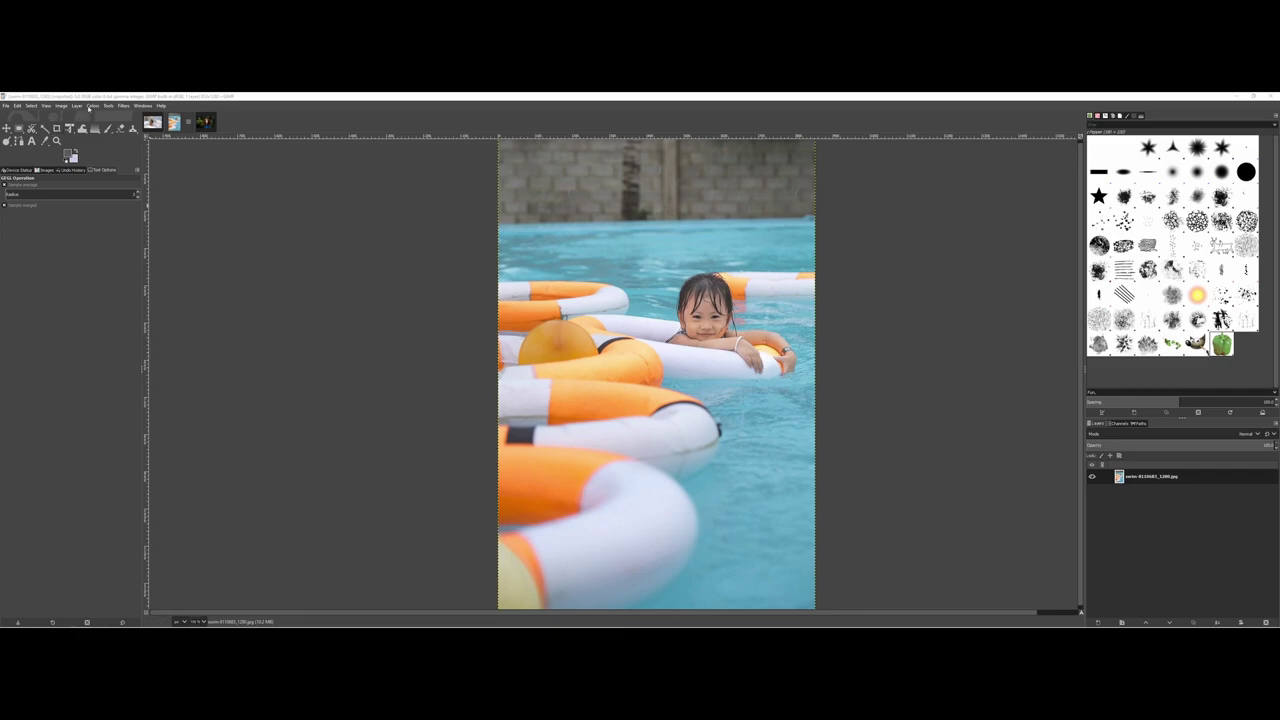
# Open Colors > Levels on the pool photo and move the dialog beside the image.
pyautogui.click(92, 106)
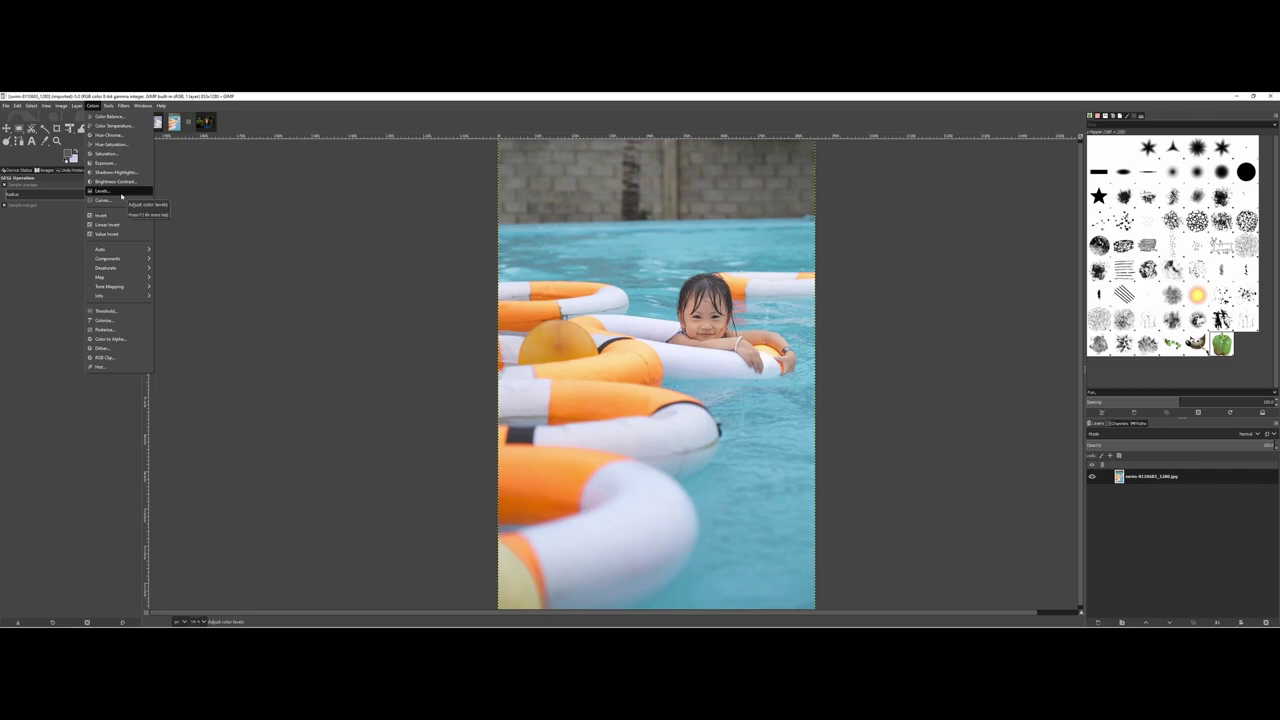
pyautogui.click(121, 193)
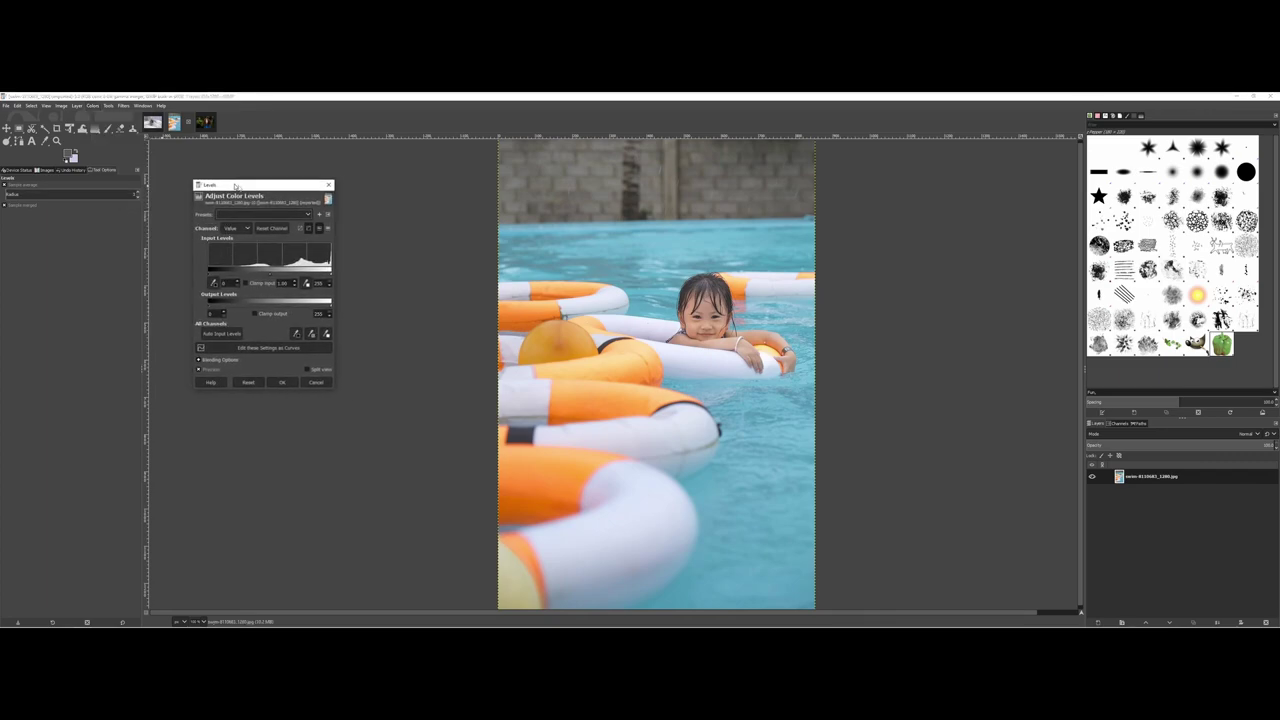
pyautogui.moveTo(235, 186); pyautogui.dragTo(414, 237)
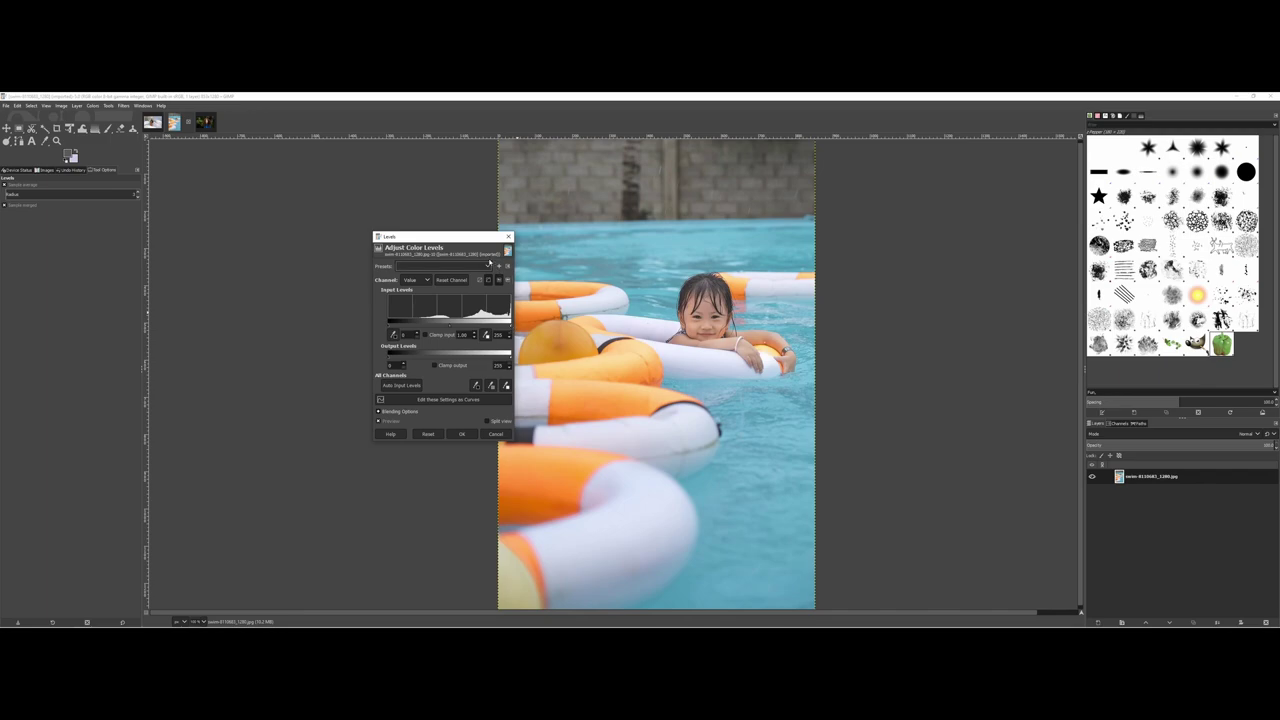
pyautogui.moveTo(477, 242)
pyautogui.mouseDown()
pyautogui.moveTo(467, 216)
pyautogui.moveTo(512, 228)
pyautogui.moveTo(465, 255)
pyautogui.mouseUp()
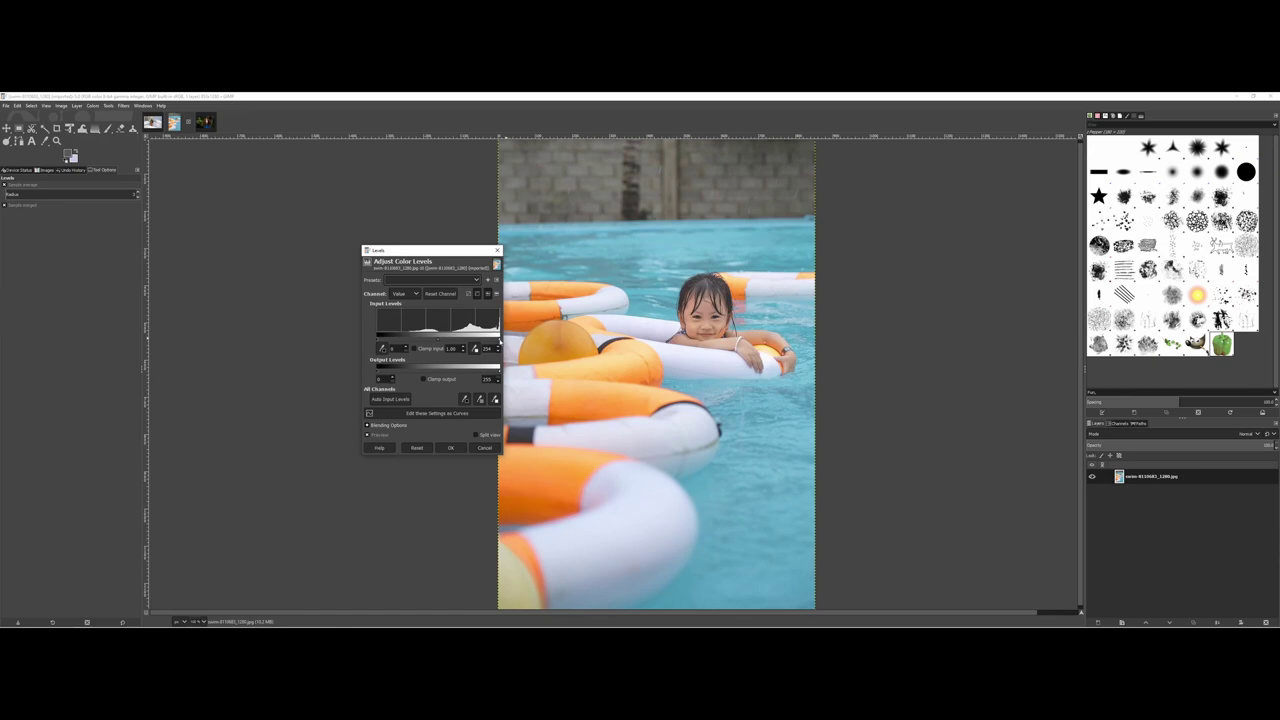
pyautogui.moveTo(497, 341); pyautogui.dragTo(389, 340)
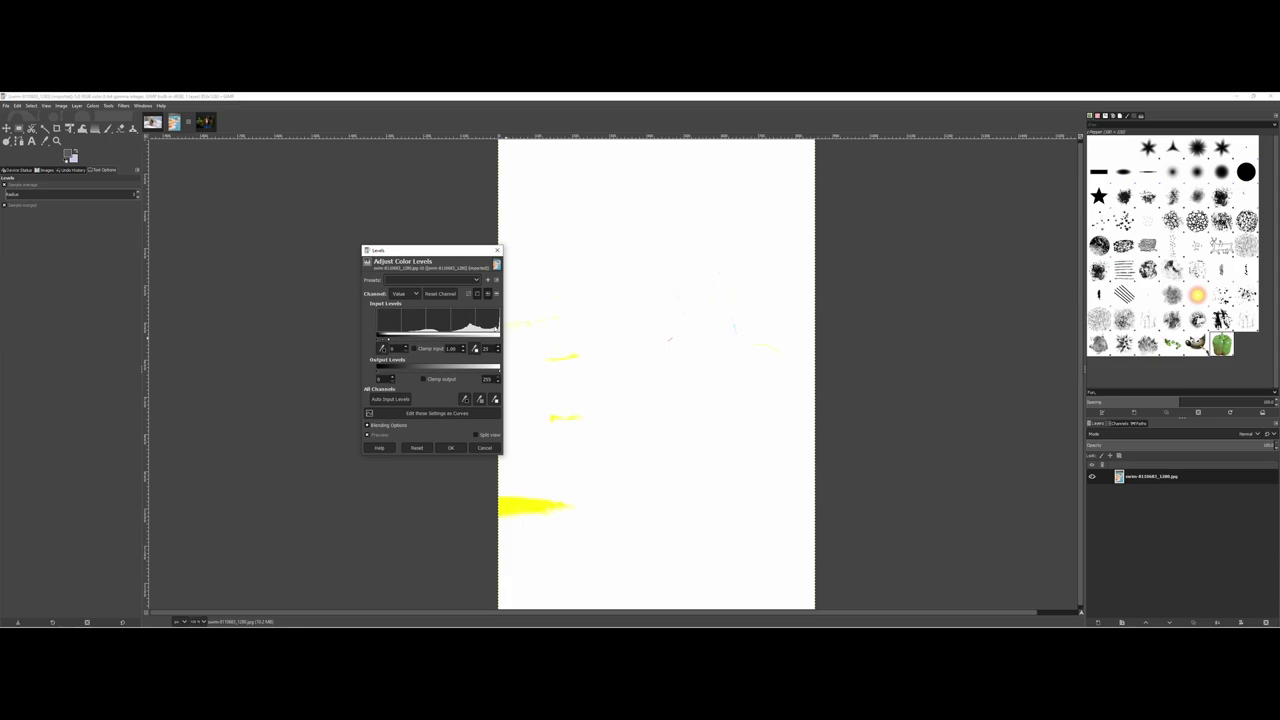
pyautogui.moveTo(388, 342); pyautogui.dragTo(497, 340)
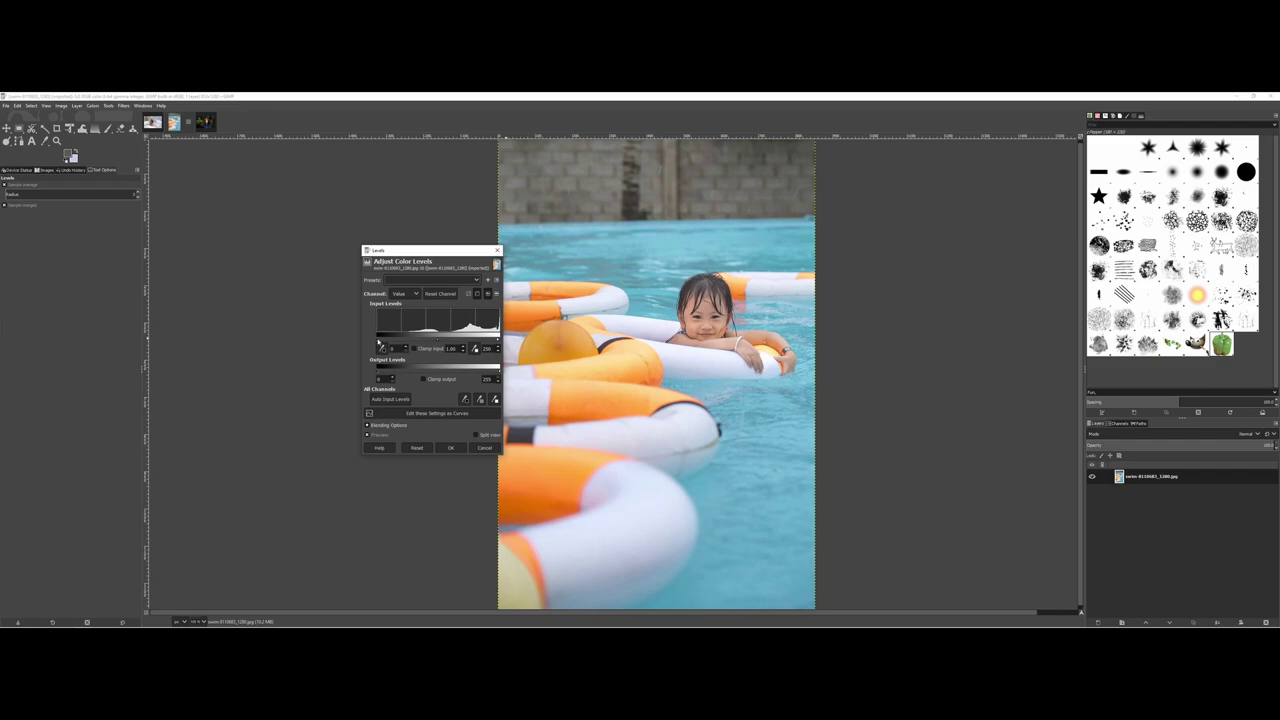
# Raise the Levels black point slightly to deepen shadows and set midtone gamma to 1.04.
pyautogui.moveTo(381, 341); pyautogui.dragTo(487, 344)
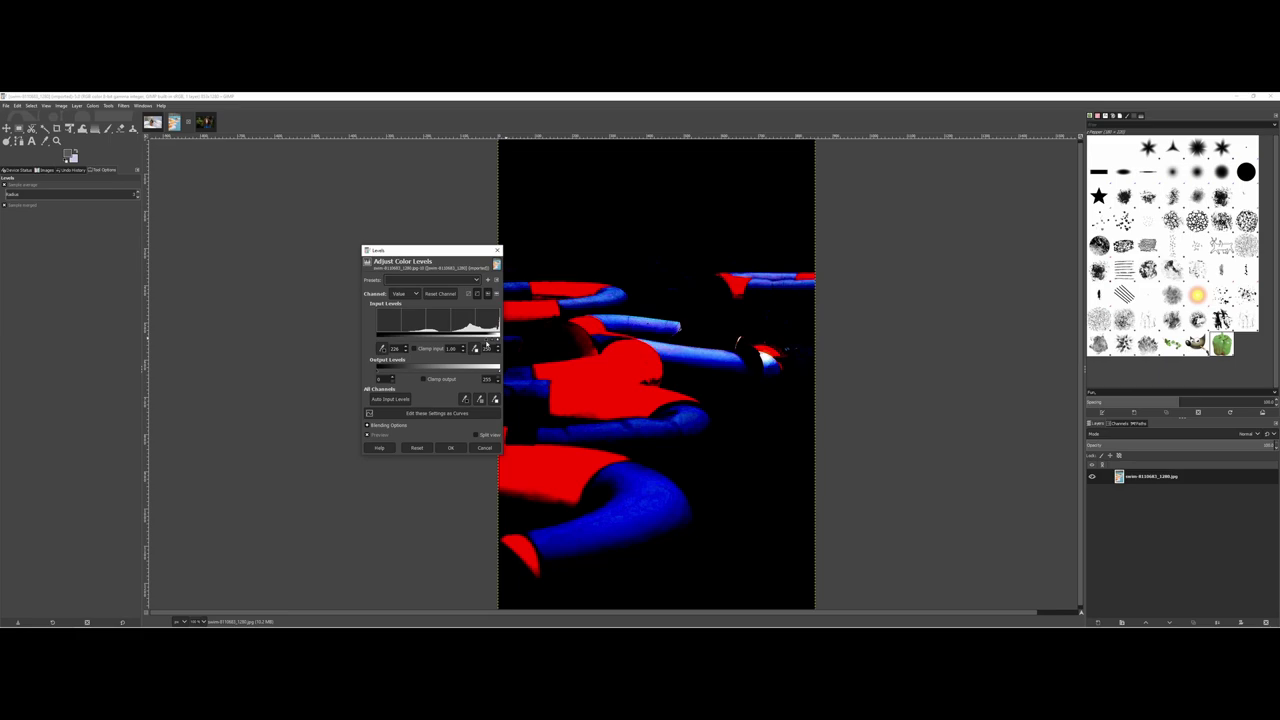
pyautogui.moveTo(487, 344); pyautogui.dragTo(397, 340)
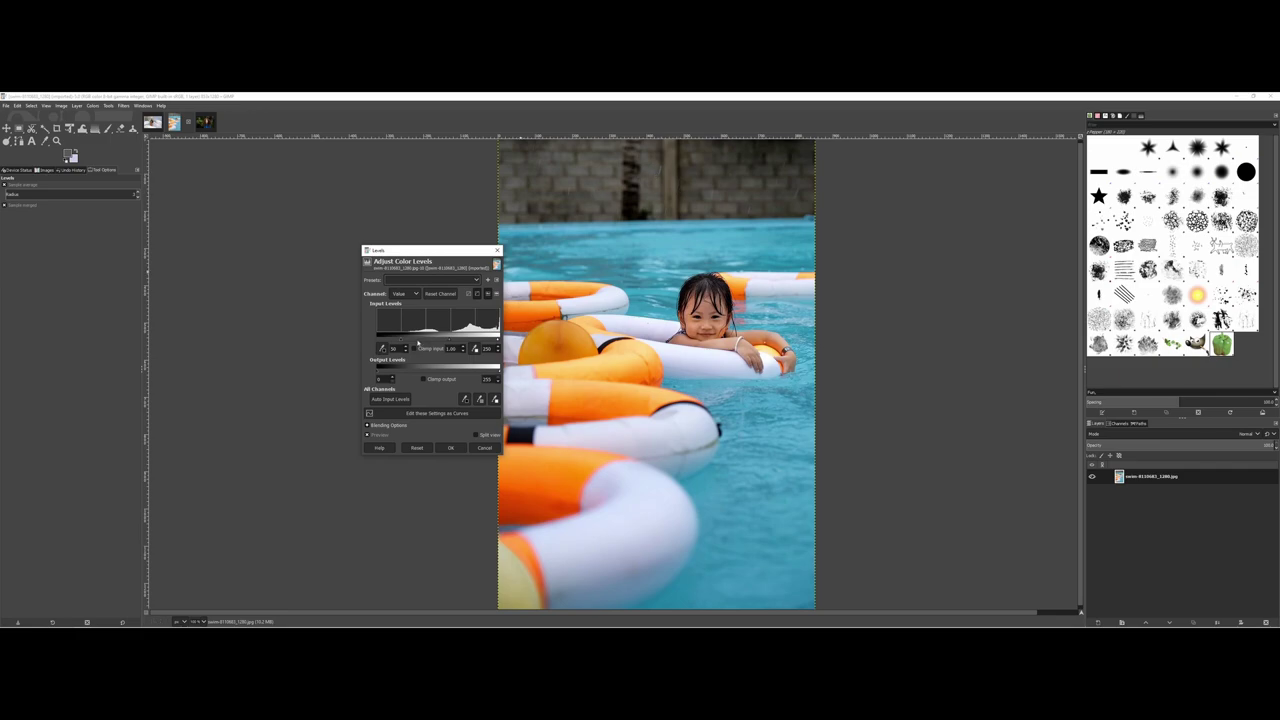
pyautogui.moveTo(401, 341); pyautogui.dragTo(378, 341)
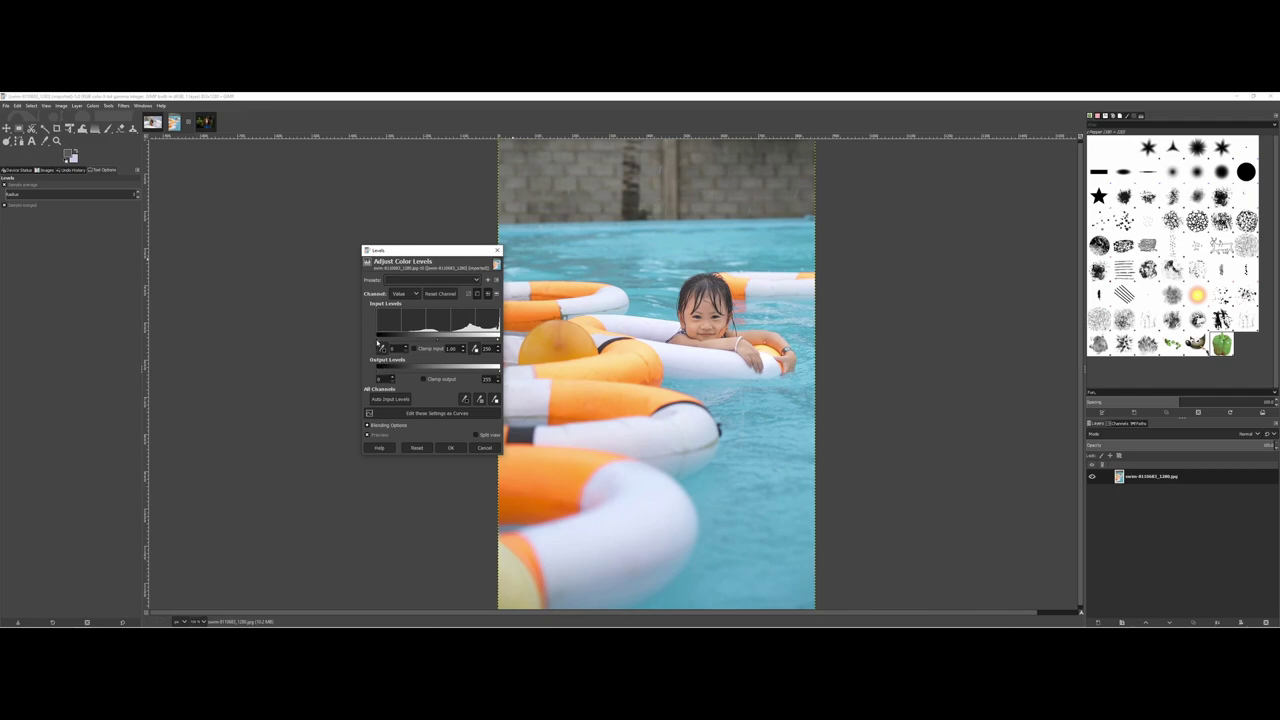
pyautogui.moveTo(382, 343); pyautogui.dragTo(392, 341)
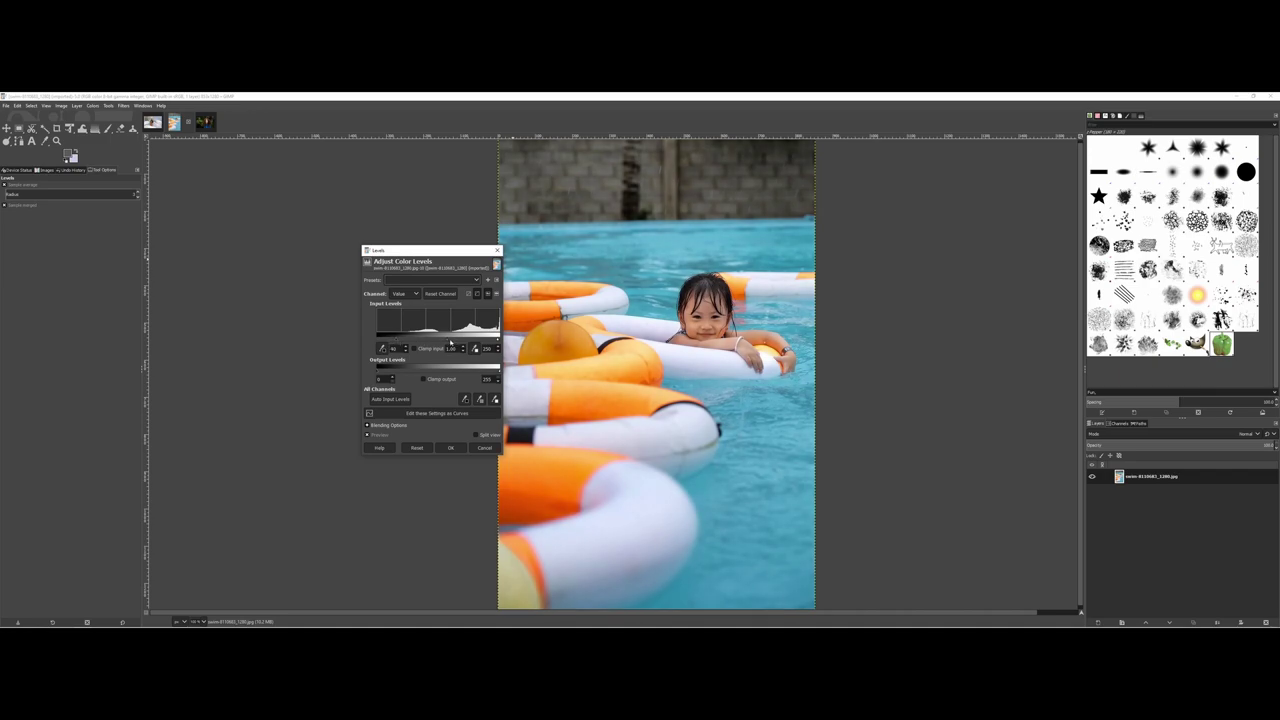
pyautogui.moveTo(447, 342); pyautogui.dragTo(455, 345)
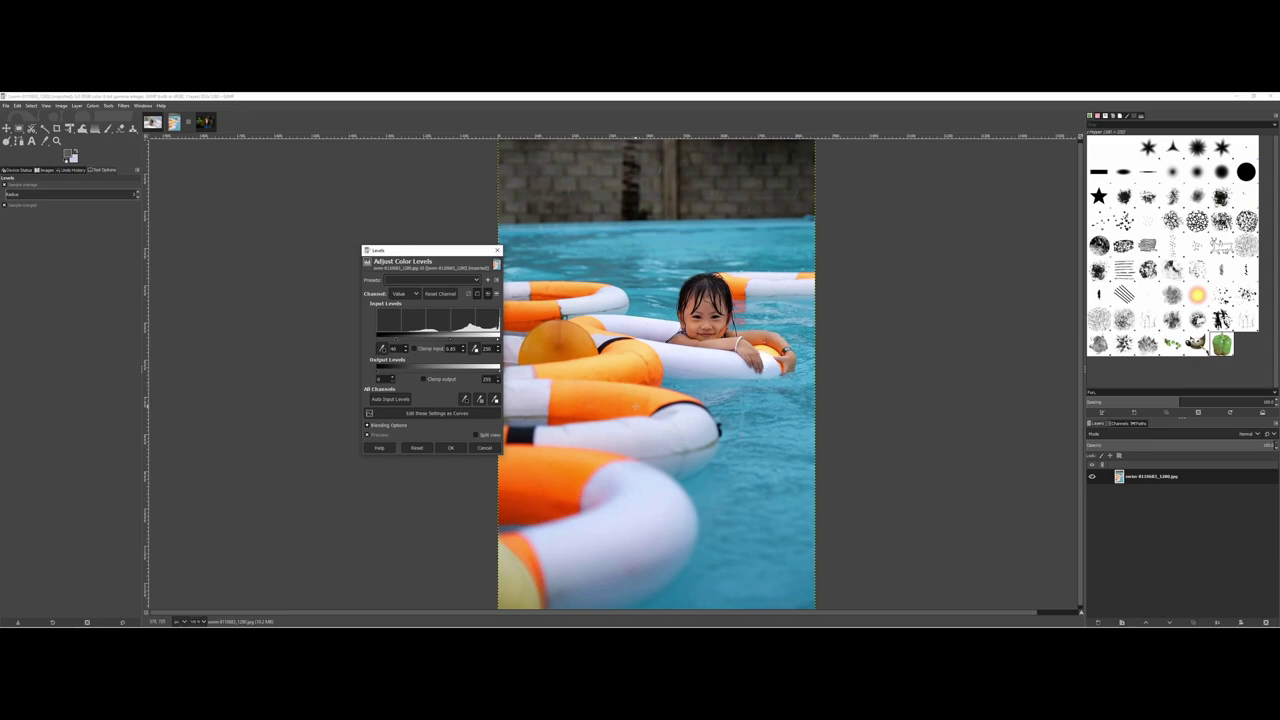
# Compare the result with Preview off and on, then apply the Levels adjustment.
pyautogui.click(368, 435)
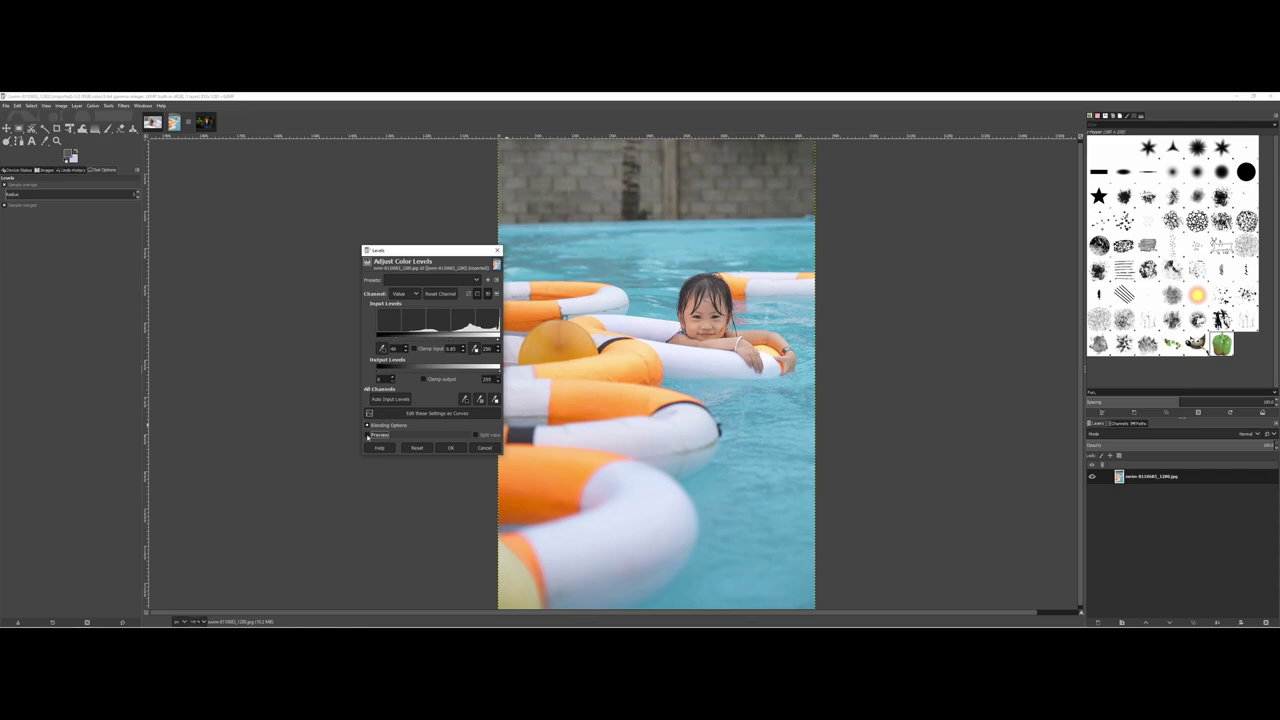
pyautogui.click(368, 435)
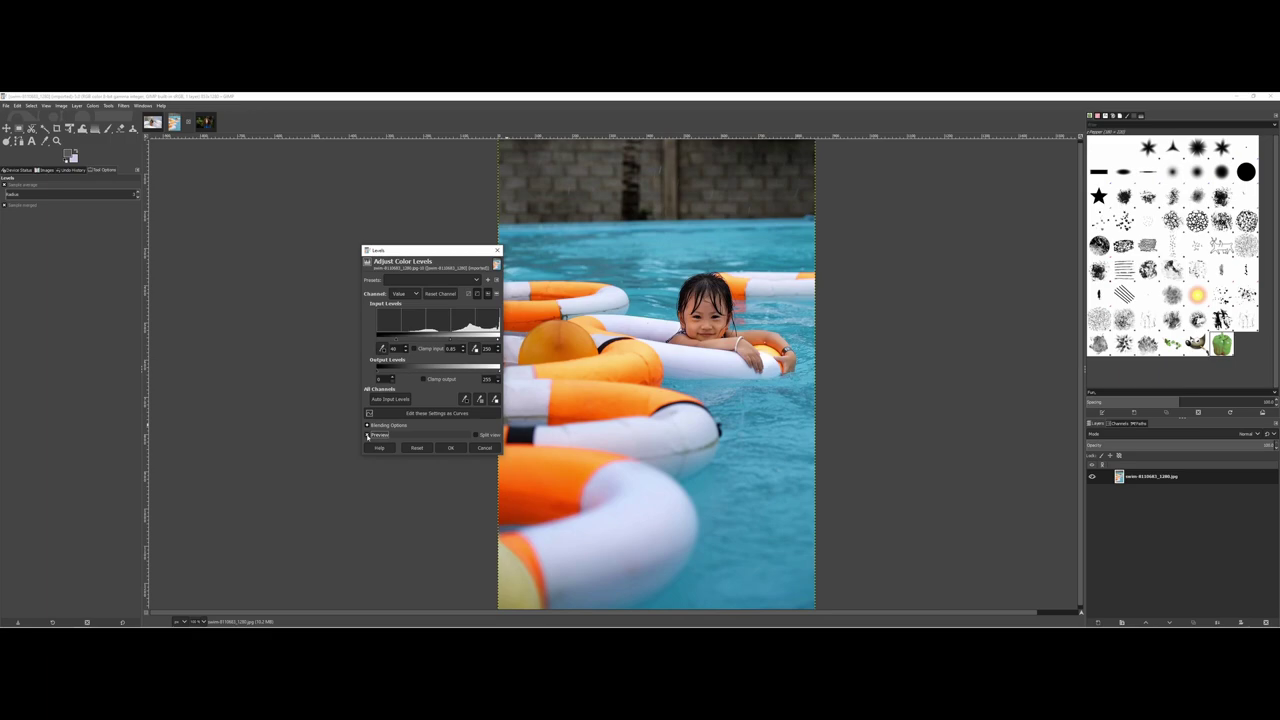
pyautogui.click(450, 447)
pyautogui.click(449, 448)
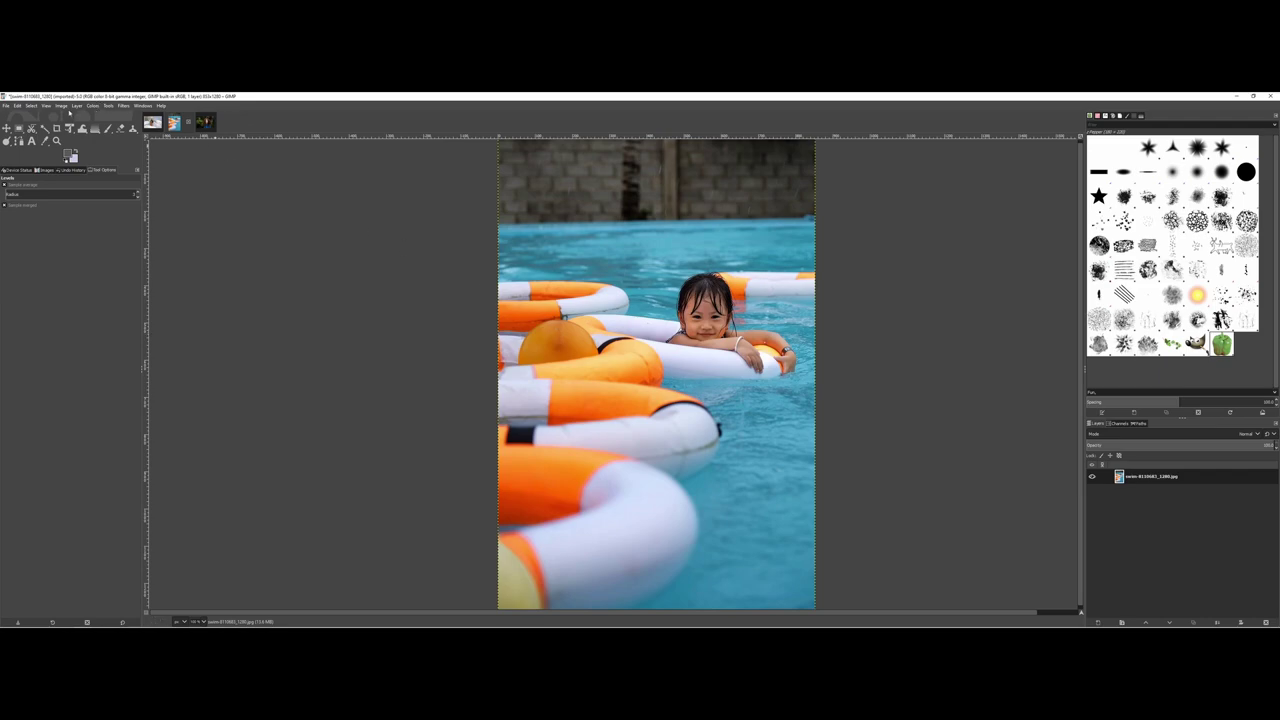
# Use Colors > Shadows-Highlights to set highlights about 21.94 and shadows about -15.24, then apply.
pyautogui.click(91, 106)
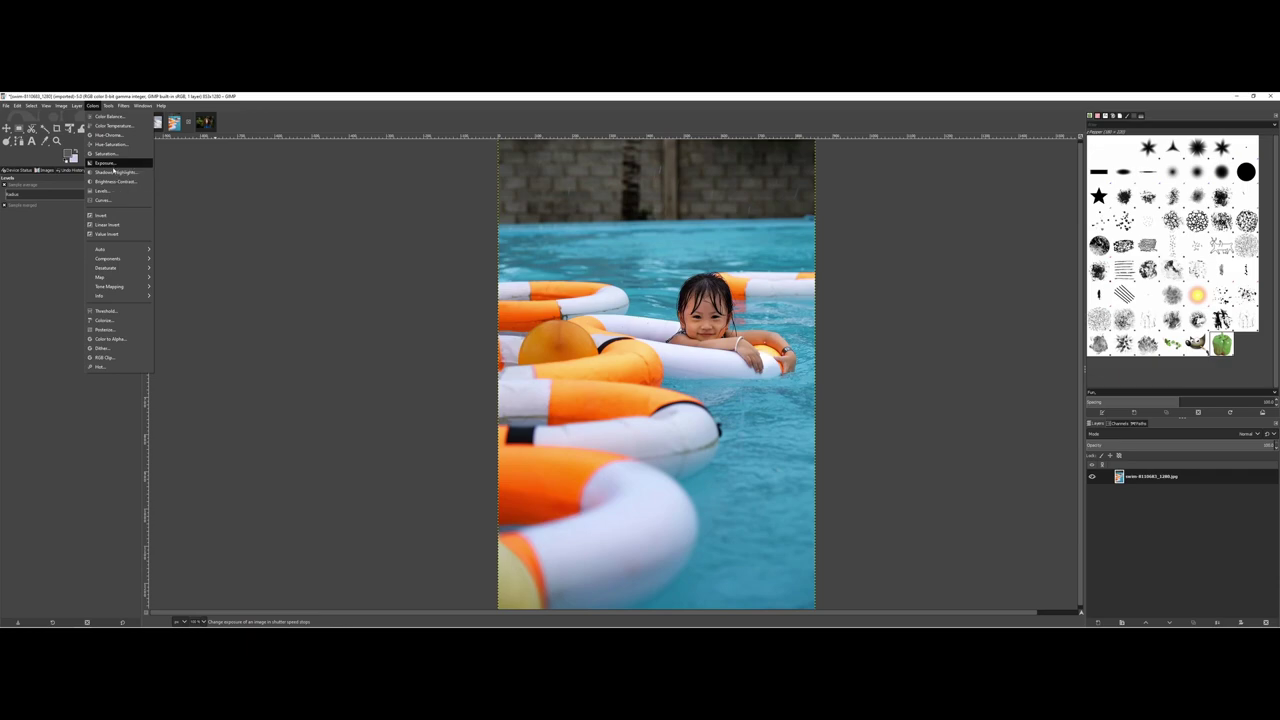
pyautogui.click(113, 172)
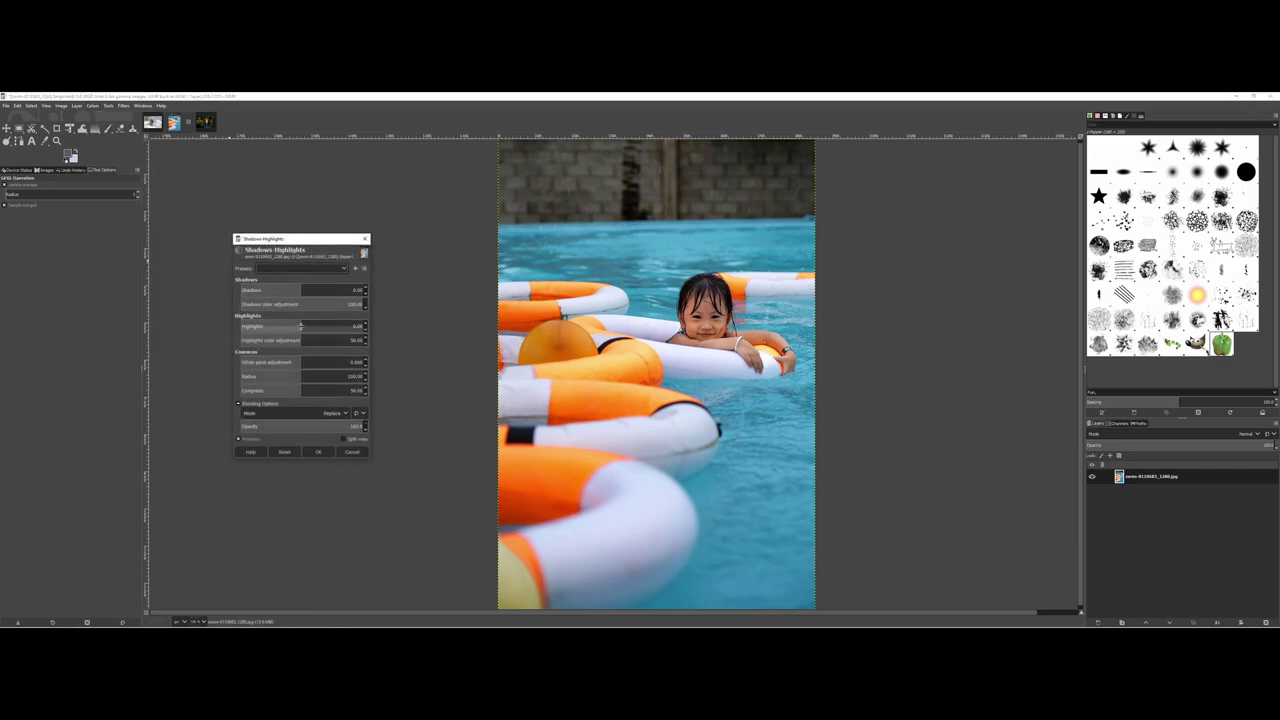
pyautogui.moveTo(300, 326); pyautogui.dragTo(336, 327)
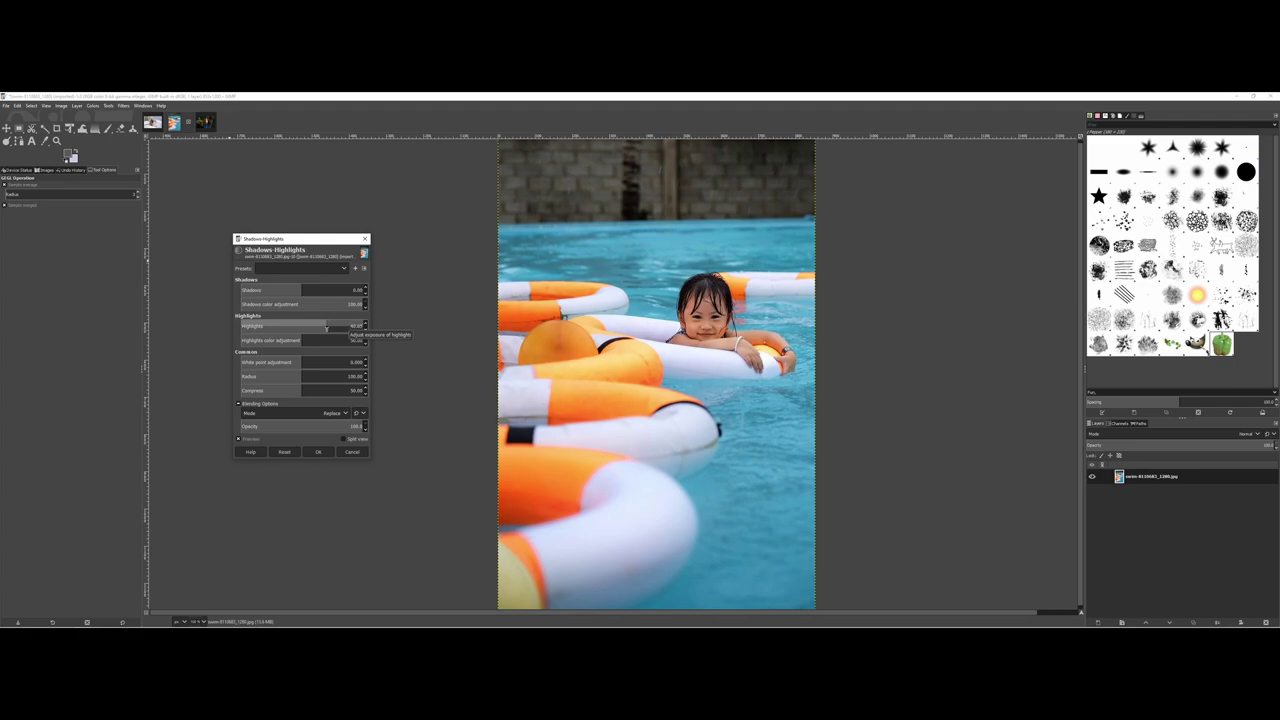
pyautogui.moveTo(323, 329); pyautogui.dragTo(318, 329)
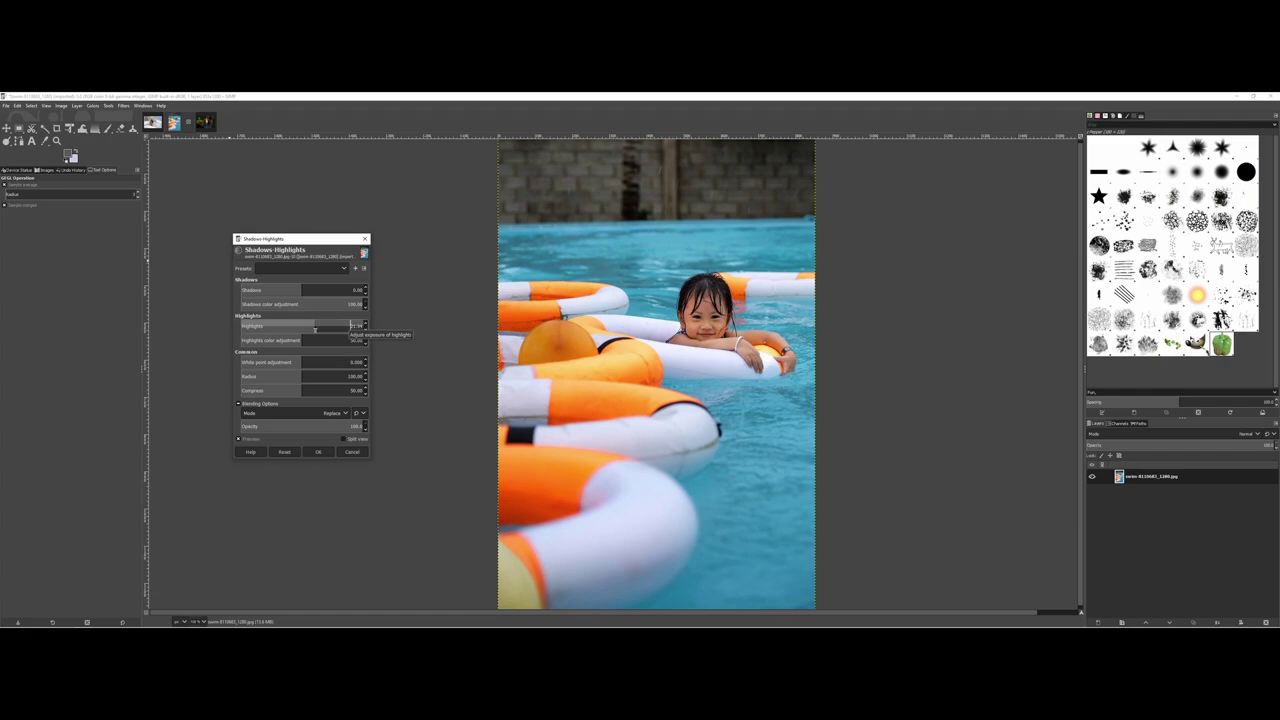
pyautogui.moveTo(315, 329); pyautogui.dragTo(314, 326)
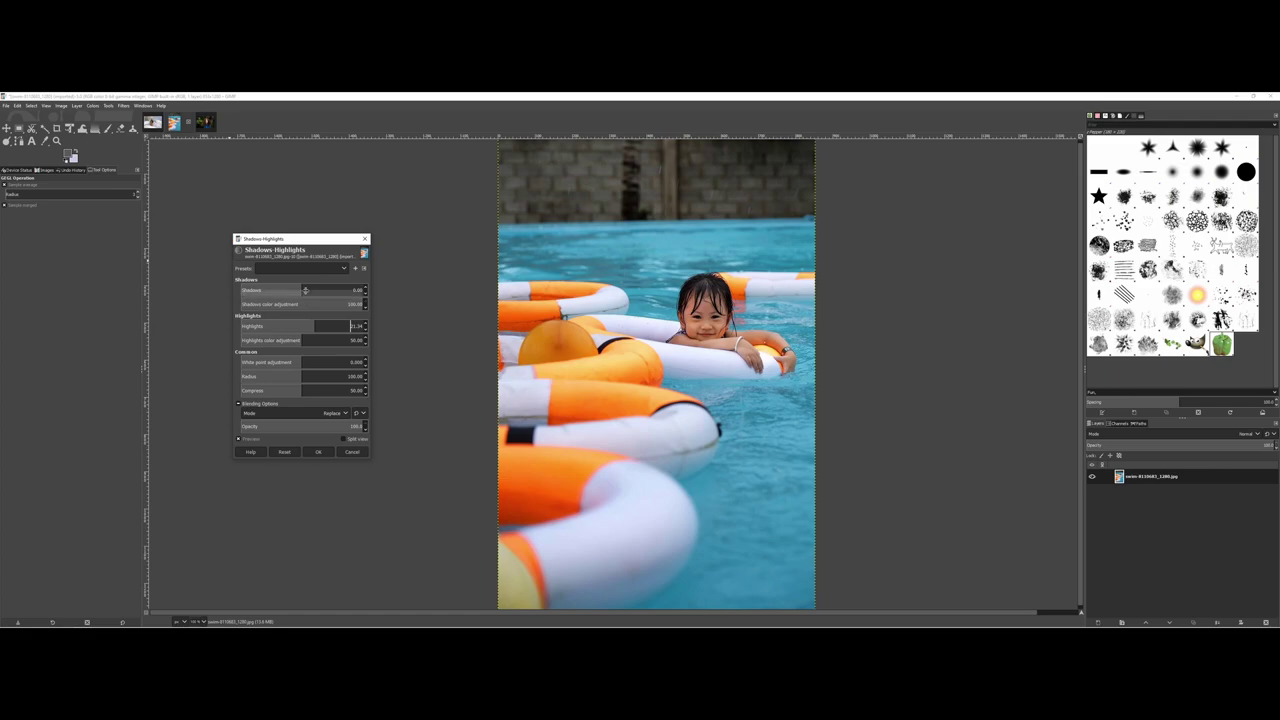
pyautogui.moveTo(303, 290); pyautogui.dragTo(277, 289)
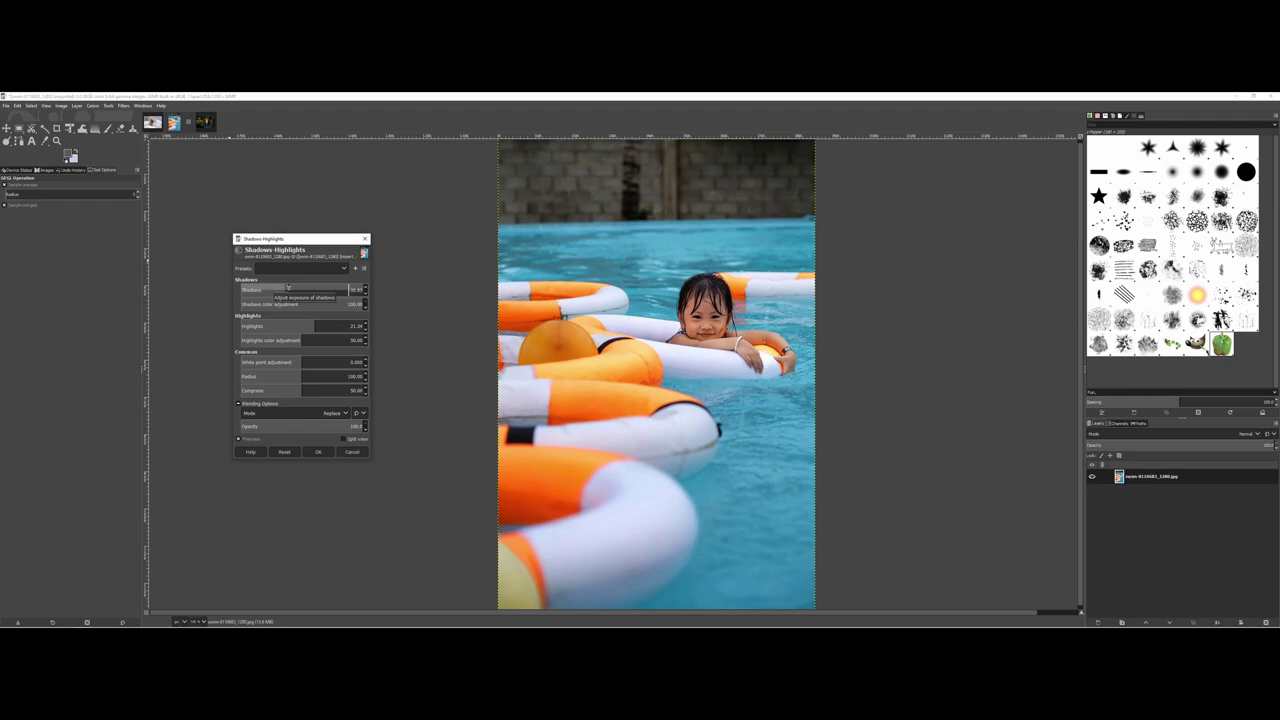
pyautogui.click(292, 288)
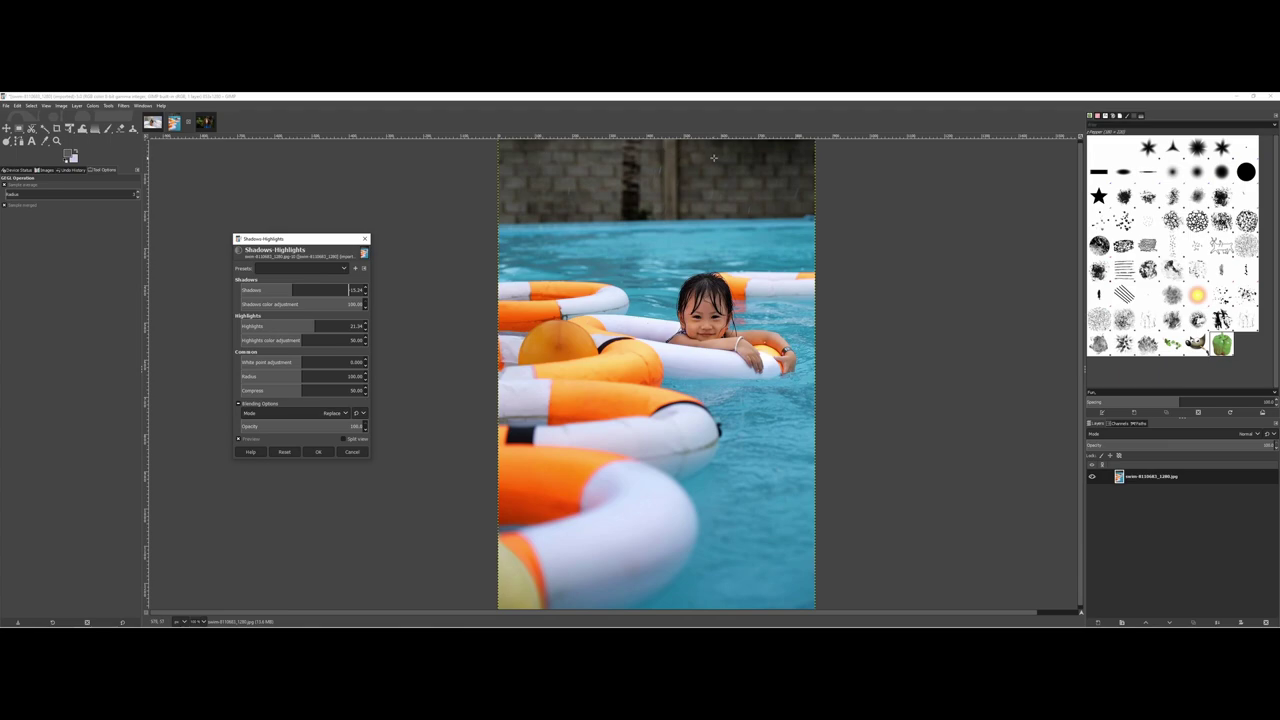
pyautogui.click(317, 451)
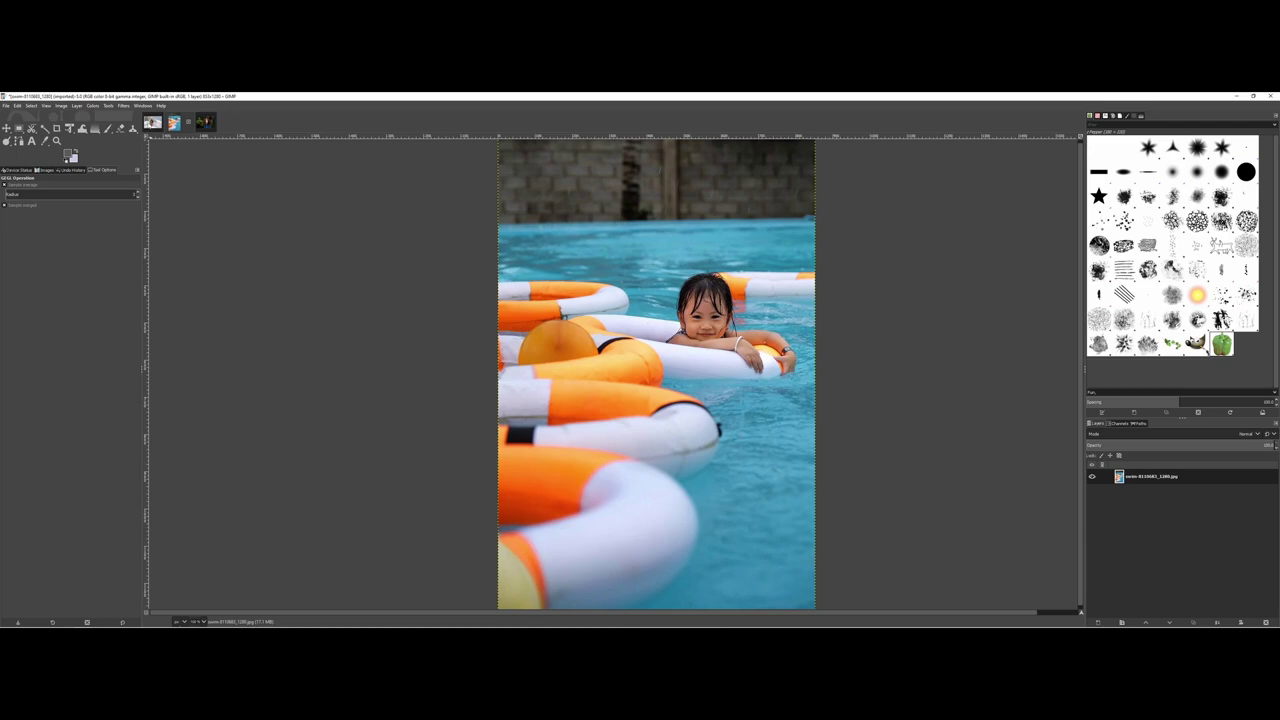
# Dismiss the open menus and make the red-haired woman's forest portrait the active image.
pyautogui.click(108, 105)
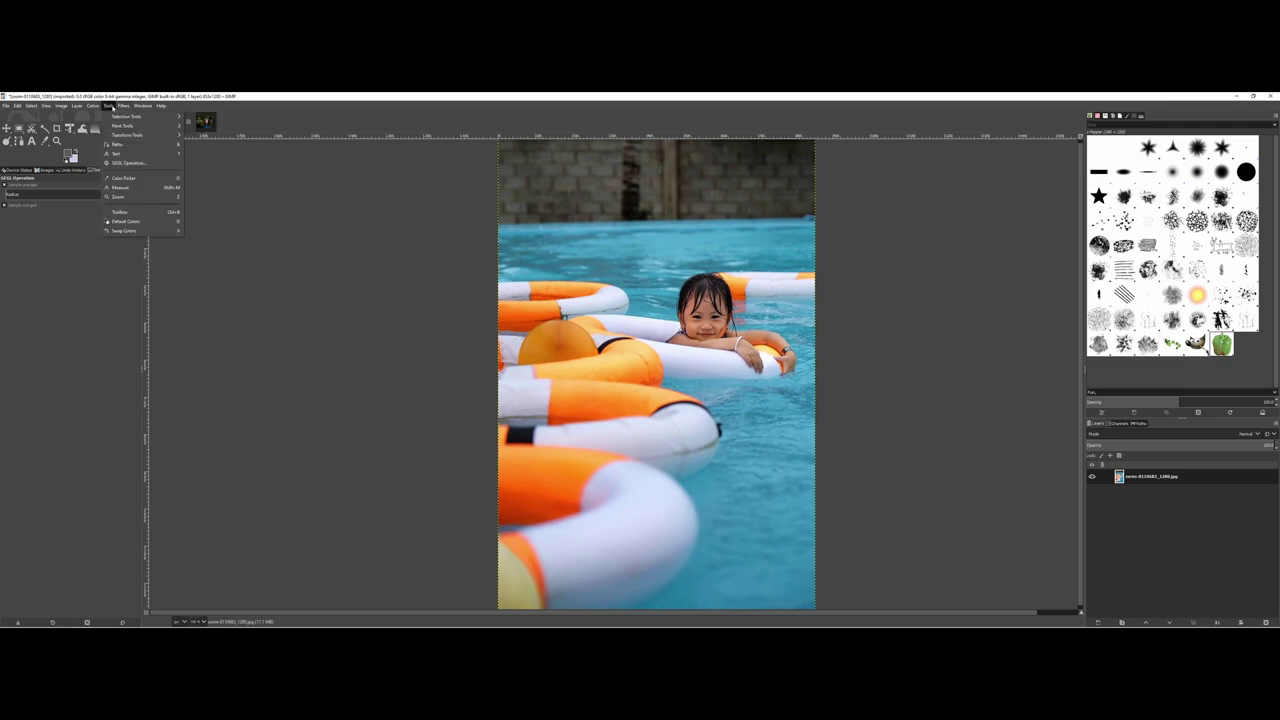
pyautogui.click(92, 105)
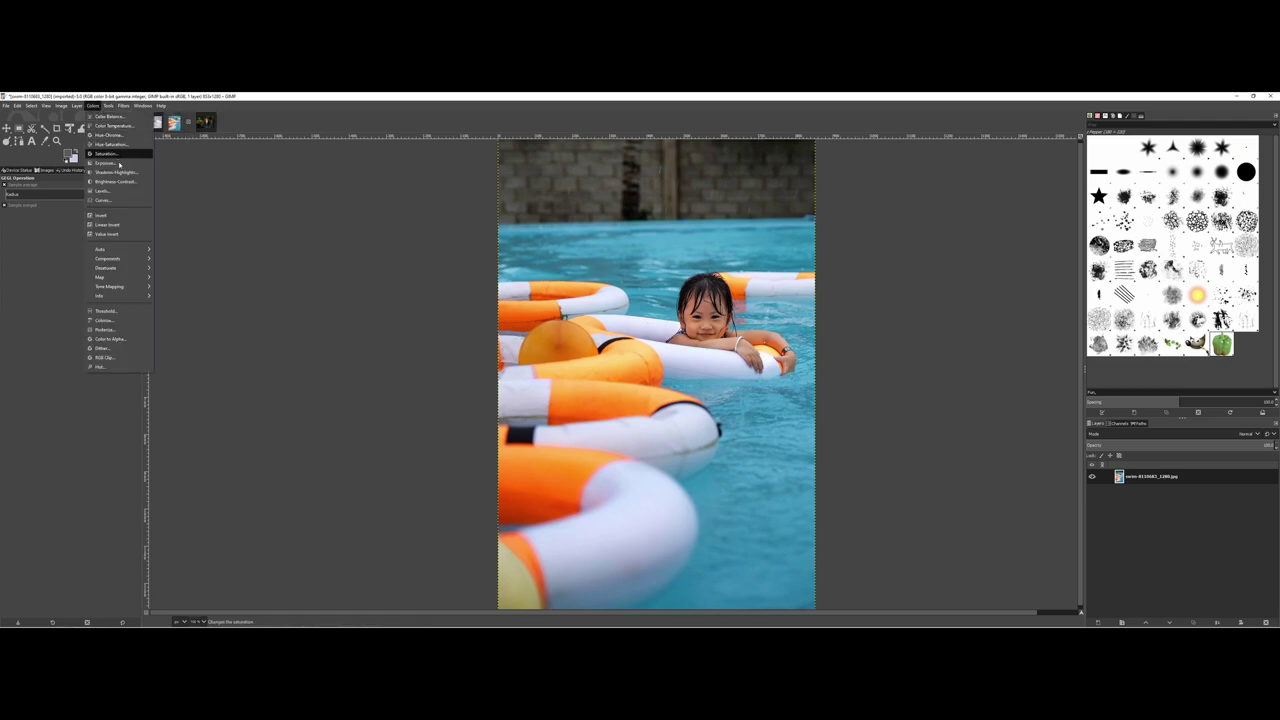
pyautogui.click(188, 187)
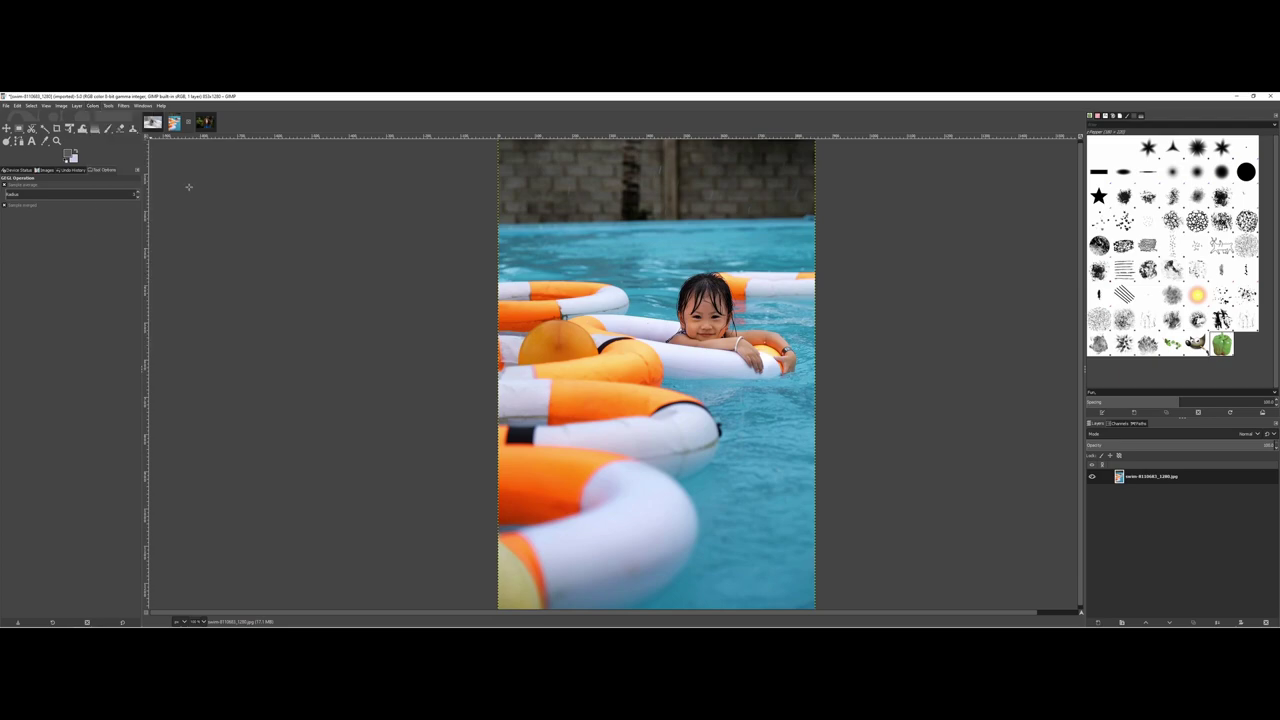
pyautogui.click(203, 124)
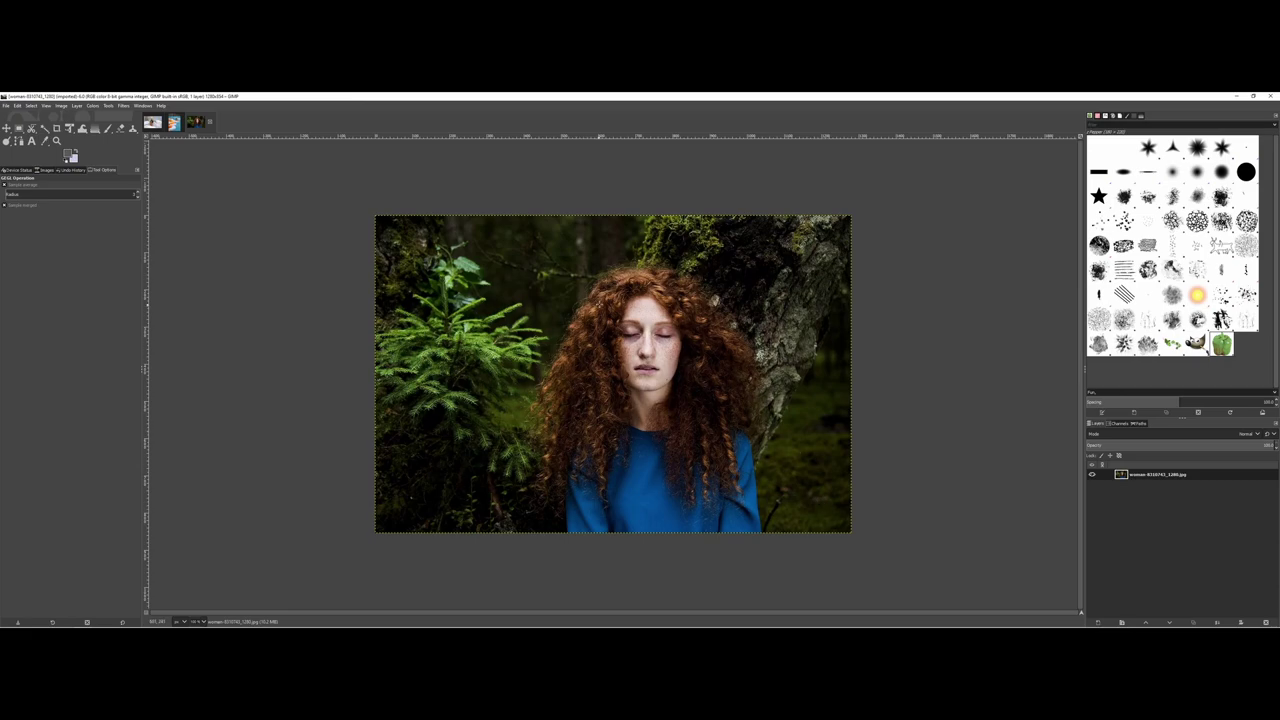
# Open Colors > Curves on the red-haired portrait and drag the dialog next to the photo.
pyautogui.click(93, 106)
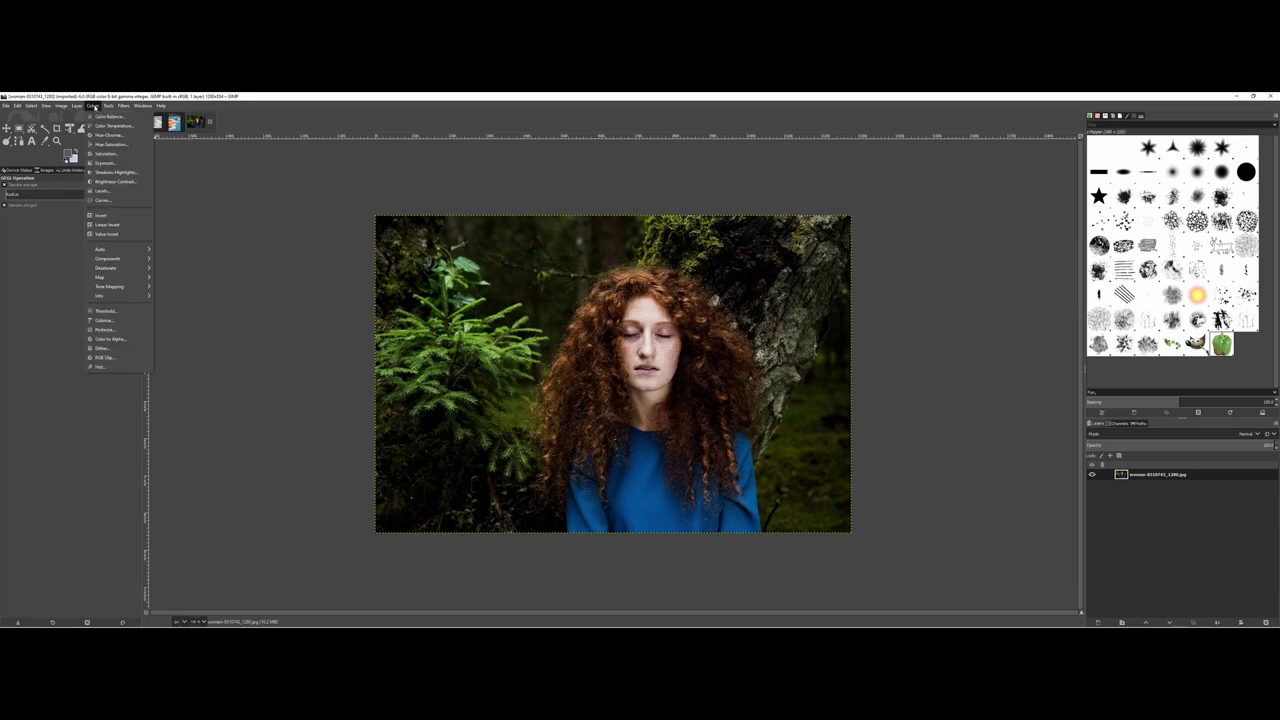
pyautogui.click(104, 201)
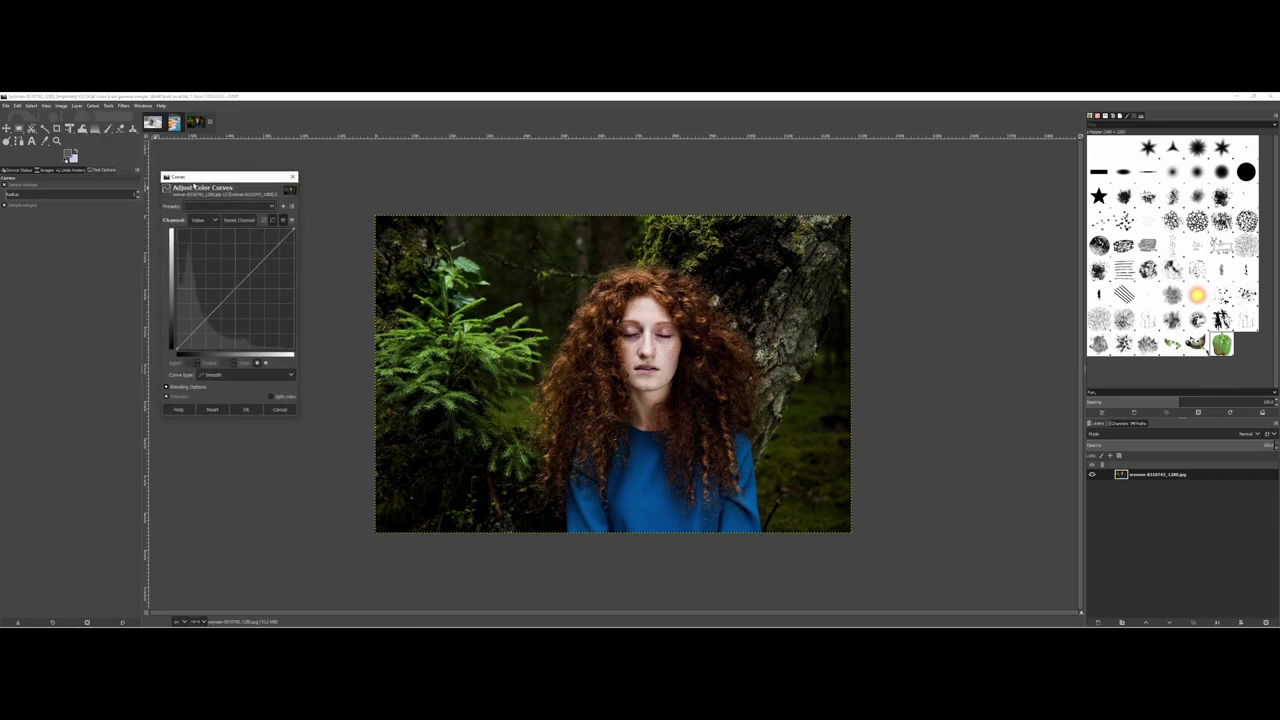
pyautogui.moveTo(206, 177); pyautogui.dragTo(406, 262)
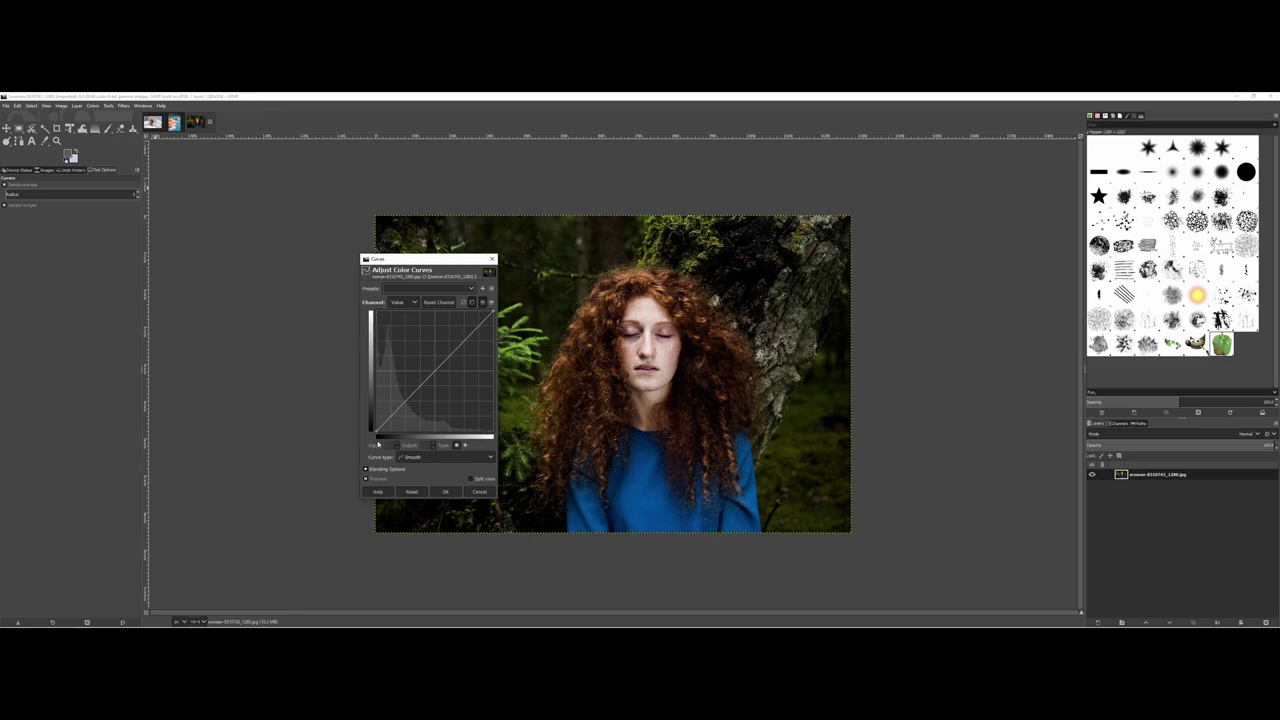
# Turn on a split before/after view through the face and adjust the black and white endpoints.
pyautogui.click(472, 479)
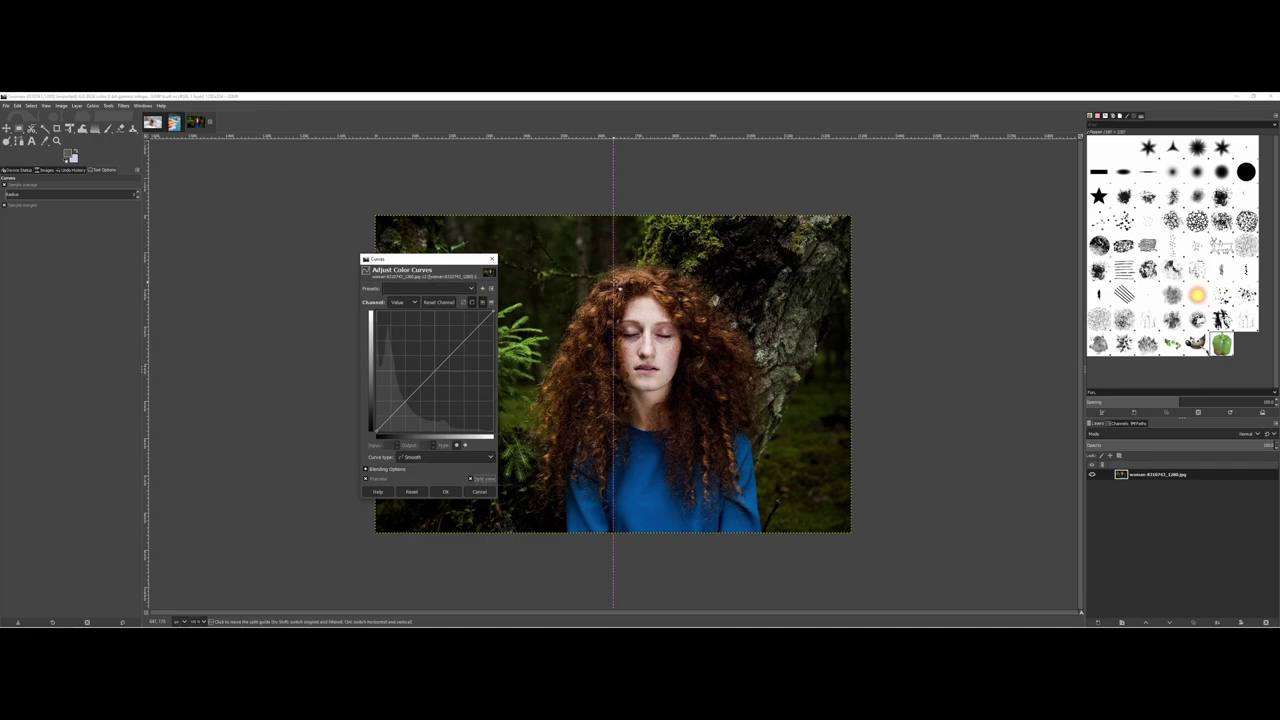
pyautogui.moveTo(613, 286); pyautogui.dragTo(650, 283)
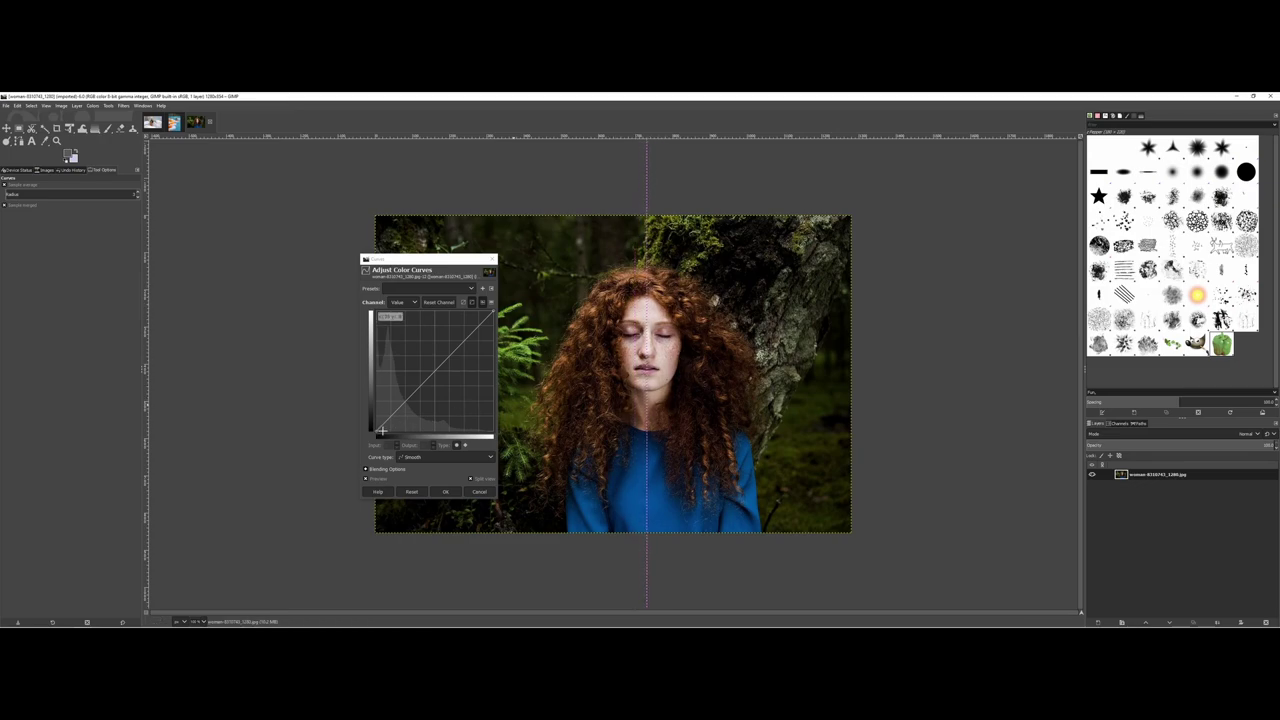
pyautogui.moveTo(375, 432)
pyautogui.mouseDown()
pyautogui.moveTo(371, 378)
pyautogui.moveTo(364, 435)
pyautogui.moveTo(389, 435)
pyautogui.moveTo(368, 412)
pyautogui.moveTo(364, 434)
pyautogui.mouseUp()
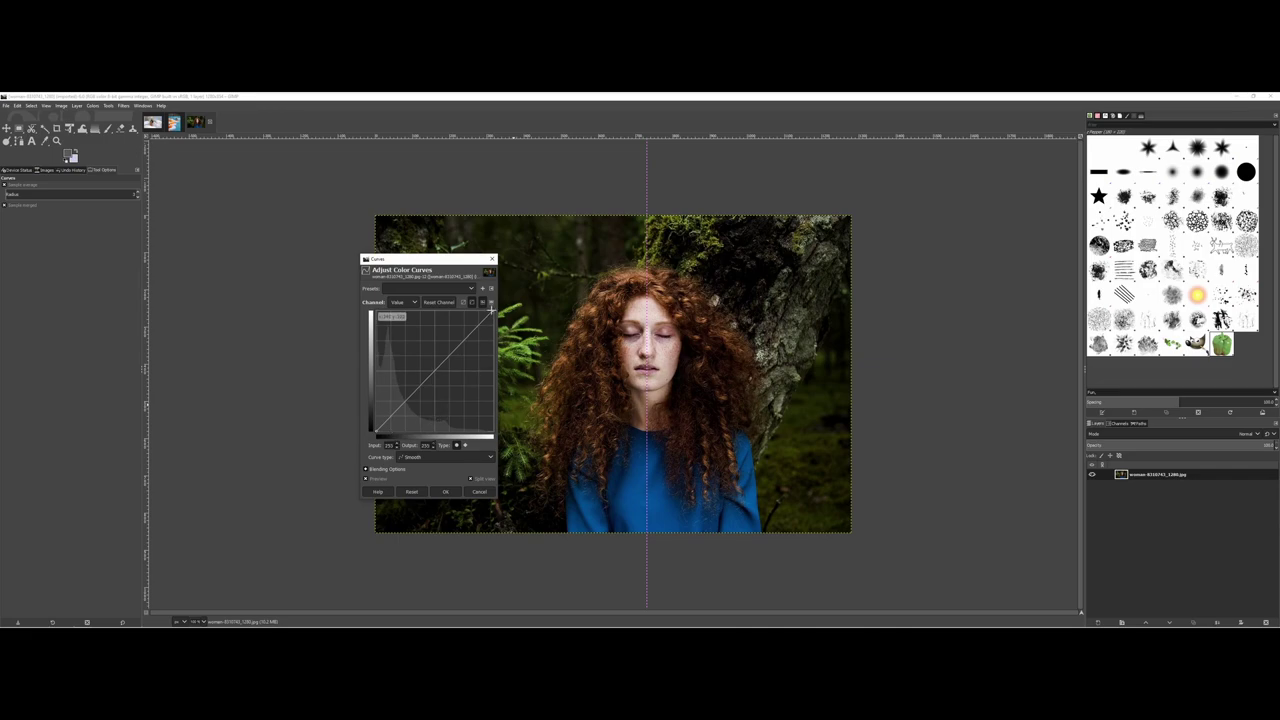
pyautogui.moveTo(486, 311)
pyautogui.mouseDown()
pyautogui.moveTo(428, 313)
pyautogui.moveTo(484, 322)
pyautogui.moveTo(488, 381)
pyautogui.moveTo(488, 316)
pyautogui.mouseUp()
# Shape an S-curve with darker midtones and brighter highlights, lifting the black output to 10.
pyautogui.moveTo(420, 385); pyautogui.dragTo(427, 391)
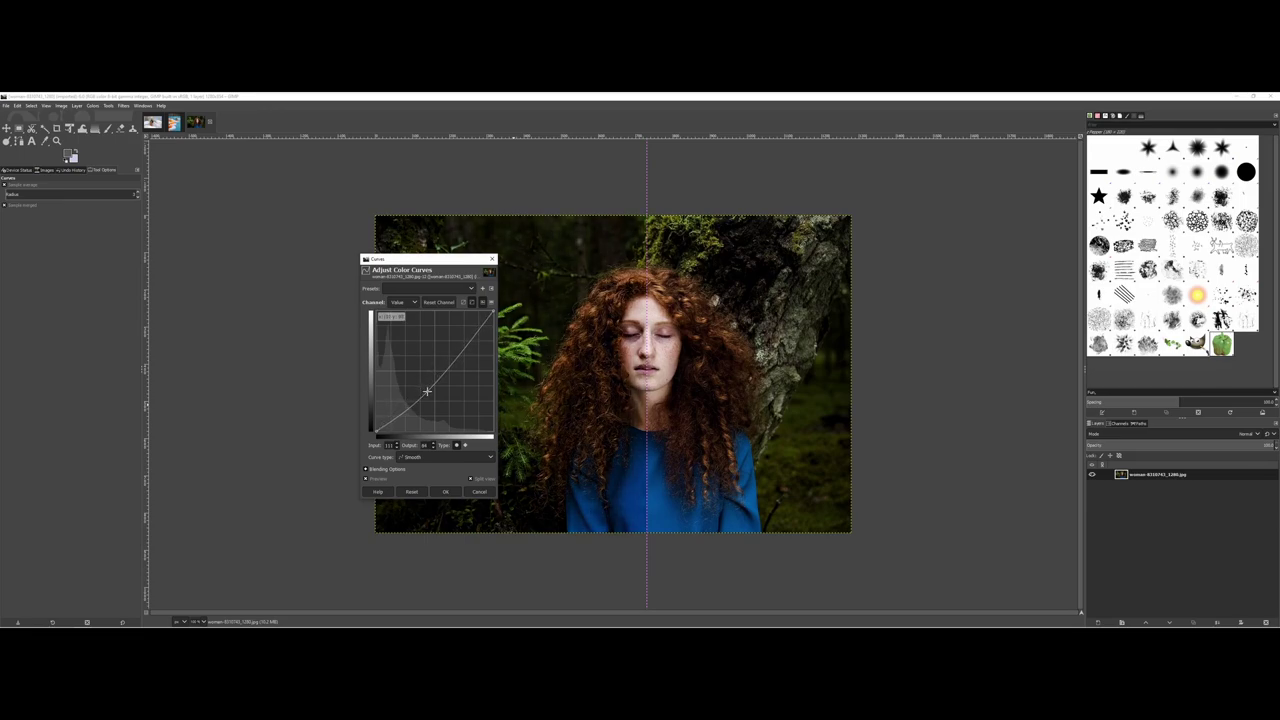
pyautogui.click(465, 347)
pyautogui.moveTo(465, 347)
pyautogui.mouseDown()
pyautogui.moveTo(460, 331)
pyautogui.moveTo(453, 341)
pyautogui.mouseUp()
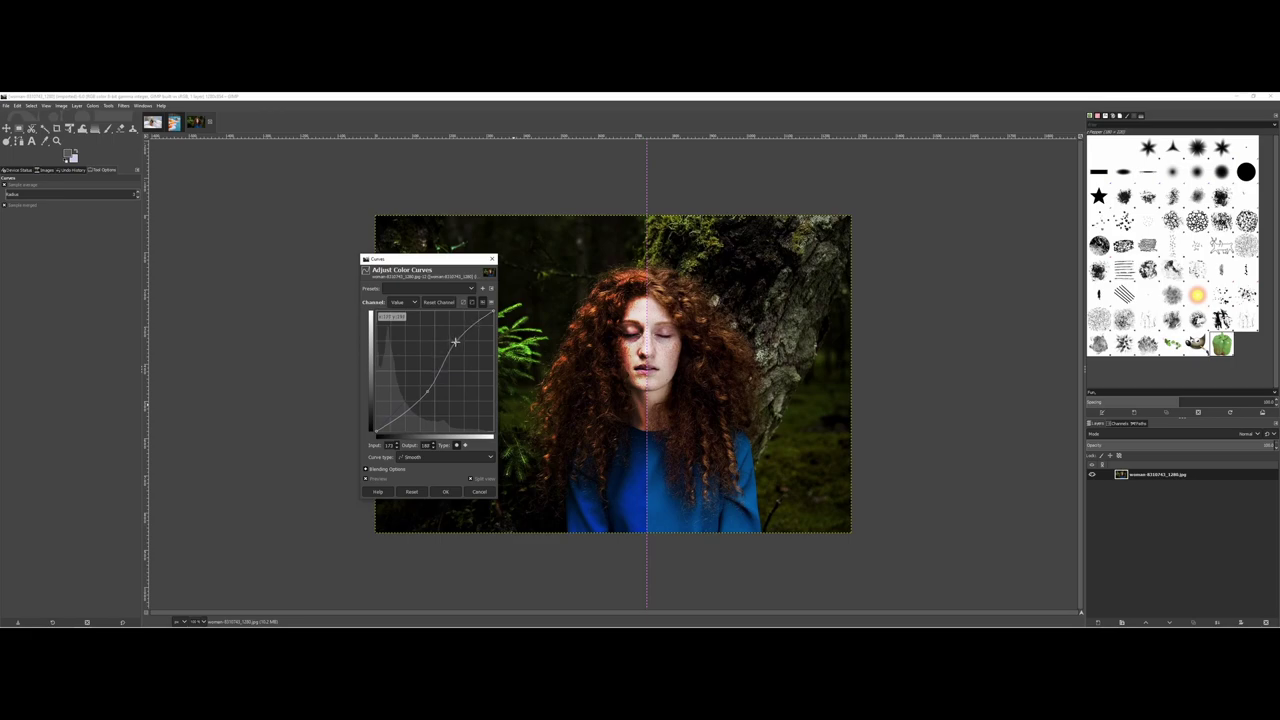
pyautogui.moveTo(467, 327); pyautogui.dragTo(457, 339)
pyautogui.moveTo(426, 391)
pyautogui.mouseDown()
pyautogui.moveTo(432, 380)
pyautogui.moveTo(416, 400)
pyautogui.moveTo(429, 386)
pyautogui.mouseUp()
pyautogui.moveTo(377, 431); pyautogui.dragTo(374, 428)
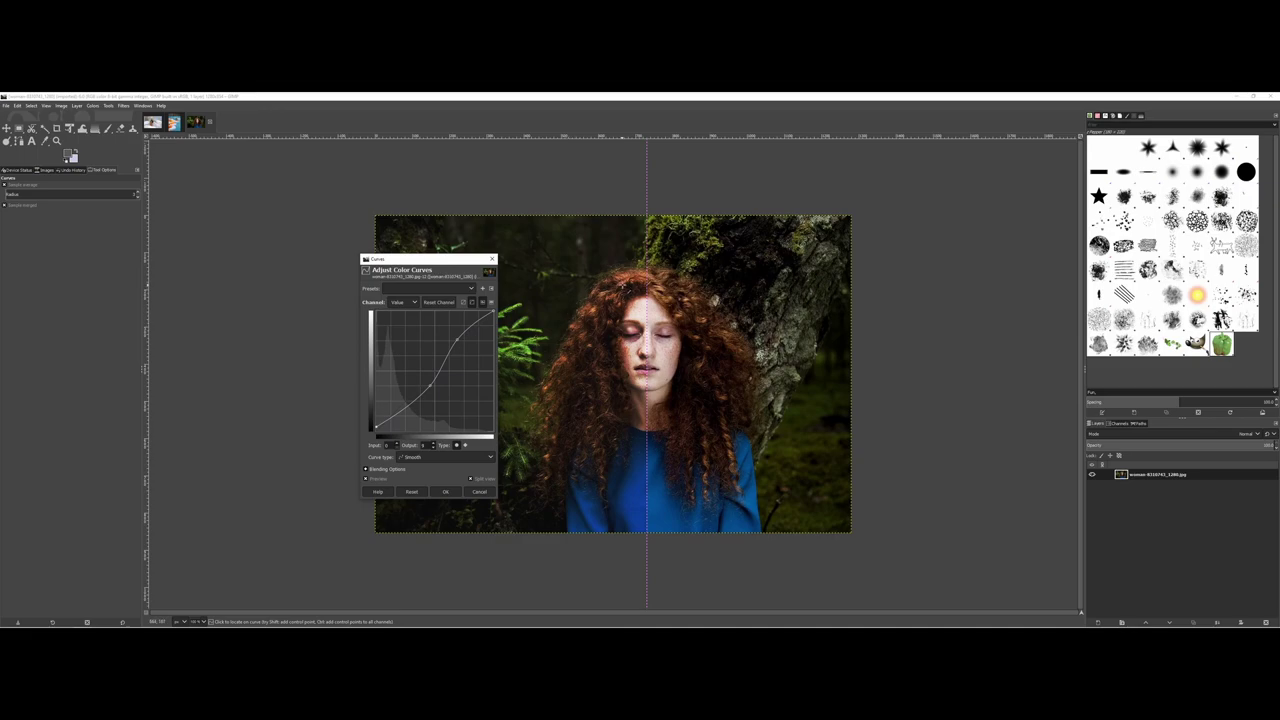
pyautogui.click(470, 479)
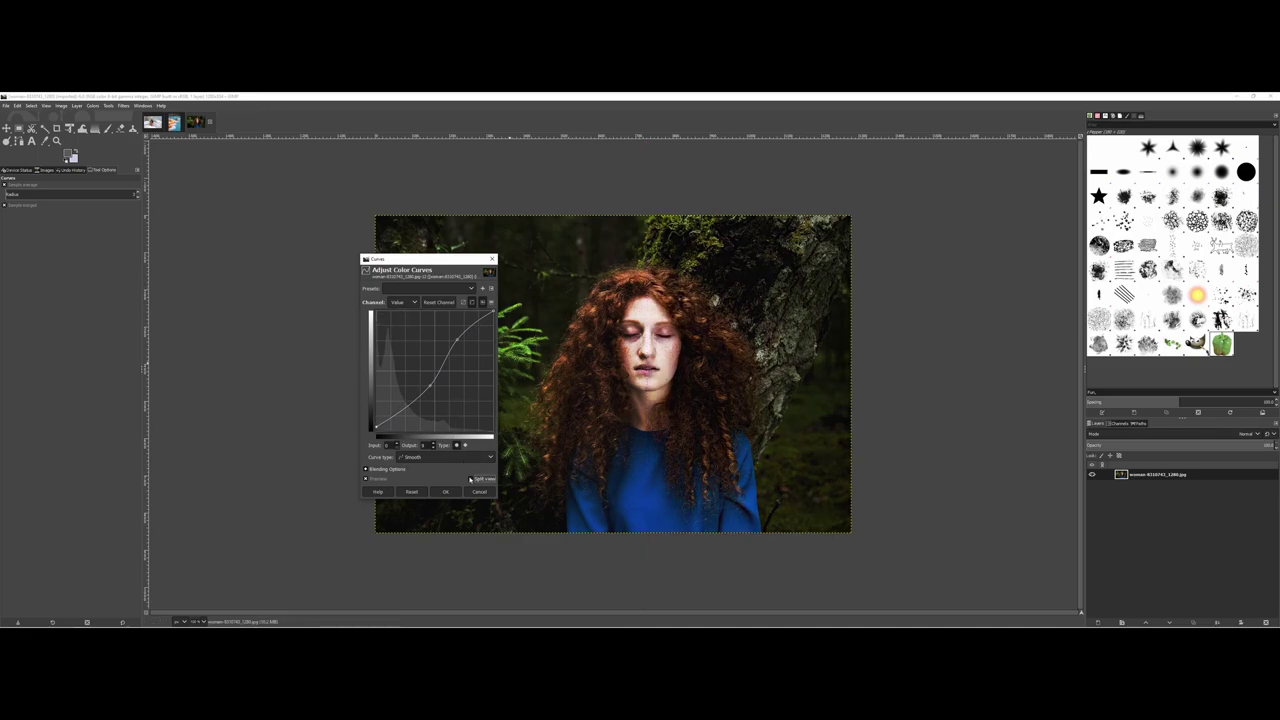
pyautogui.click(470, 479)
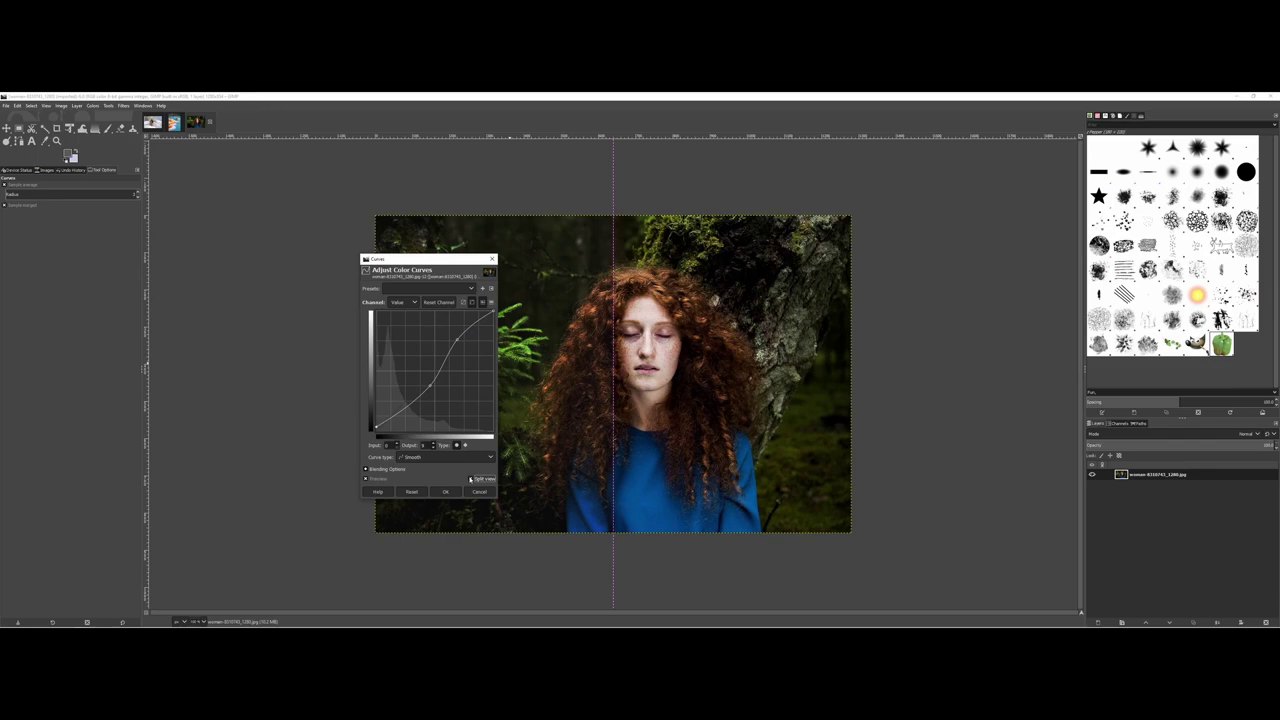
pyautogui.click(470, 479)
pyautogui.click(470, 479)
pyautogui.click(470, 479)
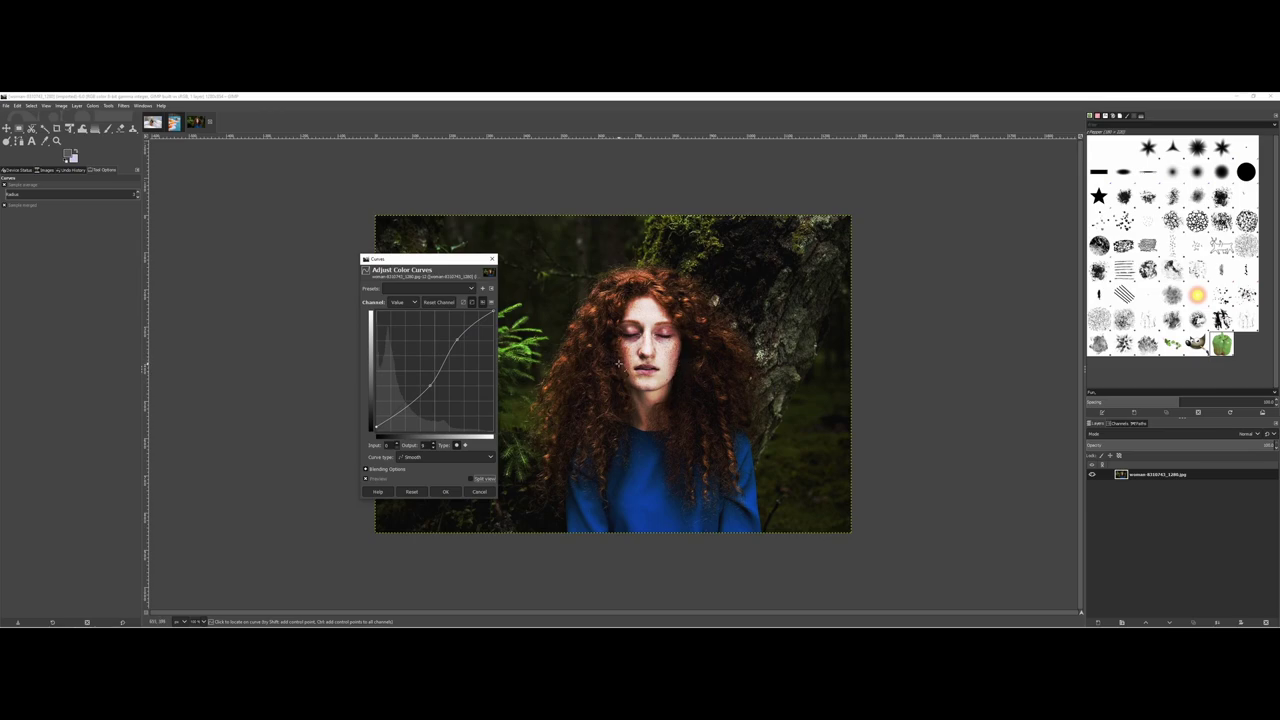
pyautogui.click(471, 479)
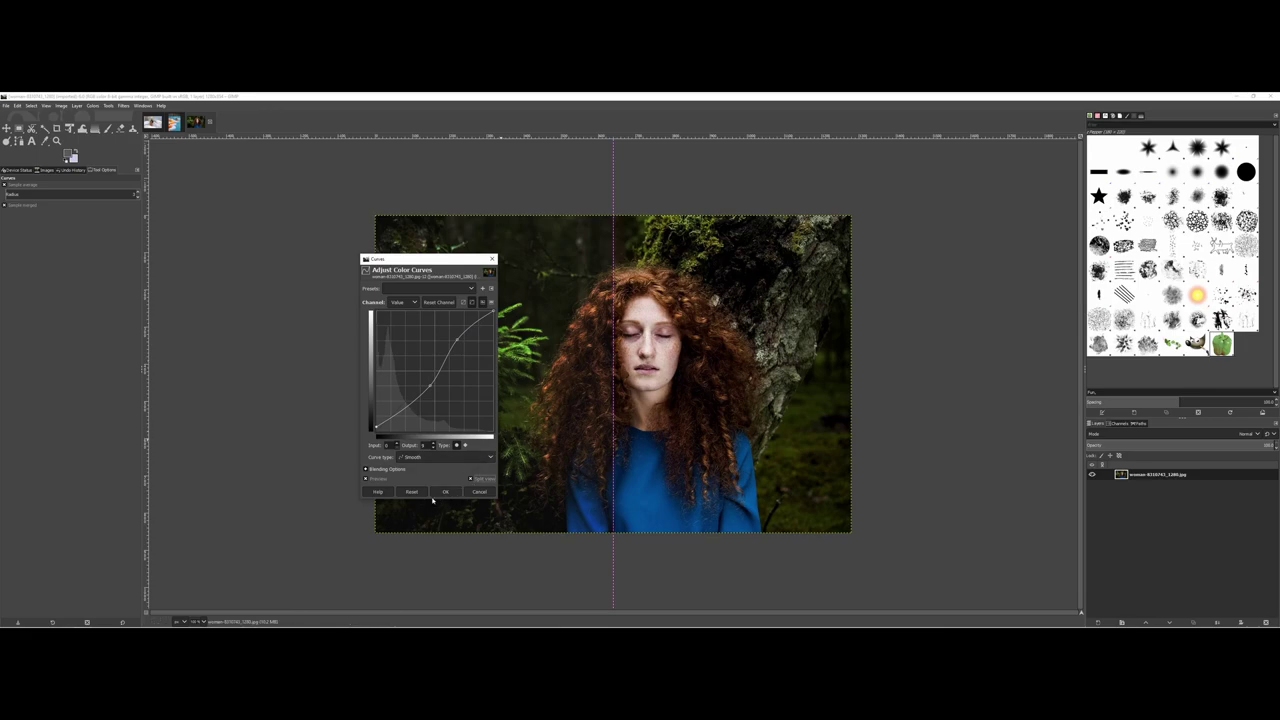
pyautogui.click(366, 470)
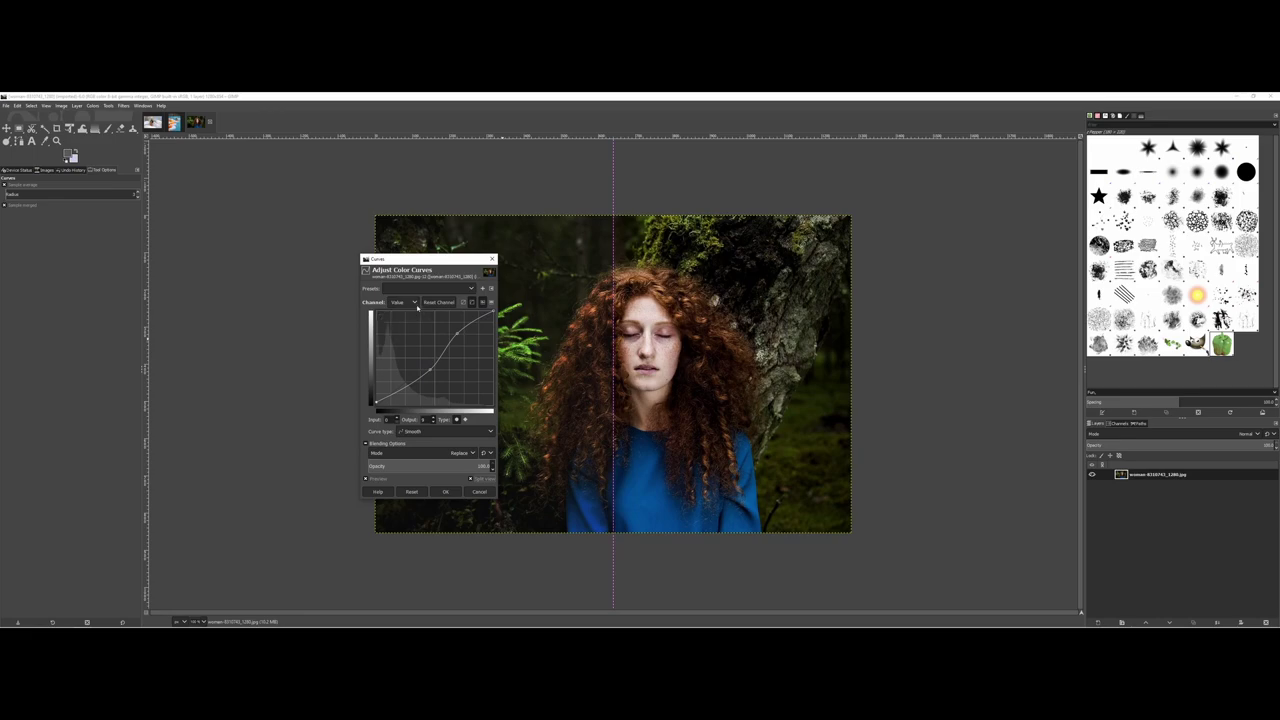
pyautogui.click(413, 302)
pyautogui.click(402, 313)
pyautogui.click(365, 443)
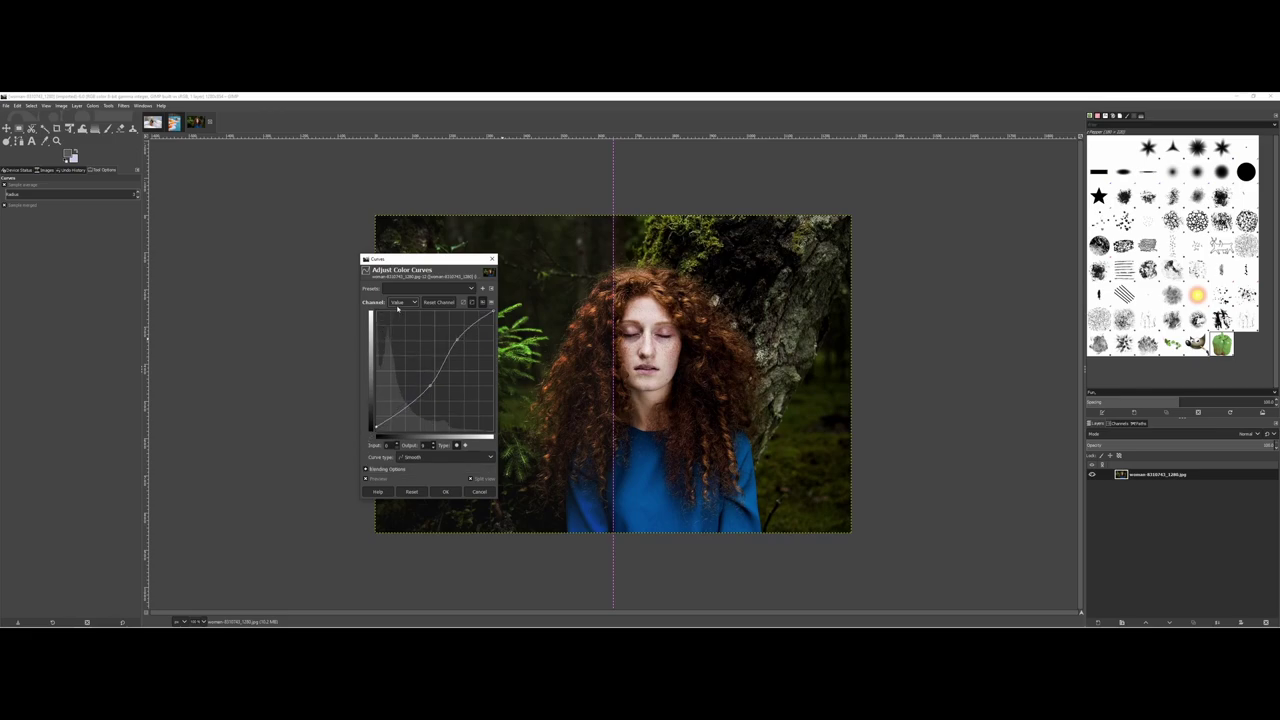
# Switch Curves to the Red channel and bend the red curve, moving the split guide right.
pyautogui.click(400, 302)
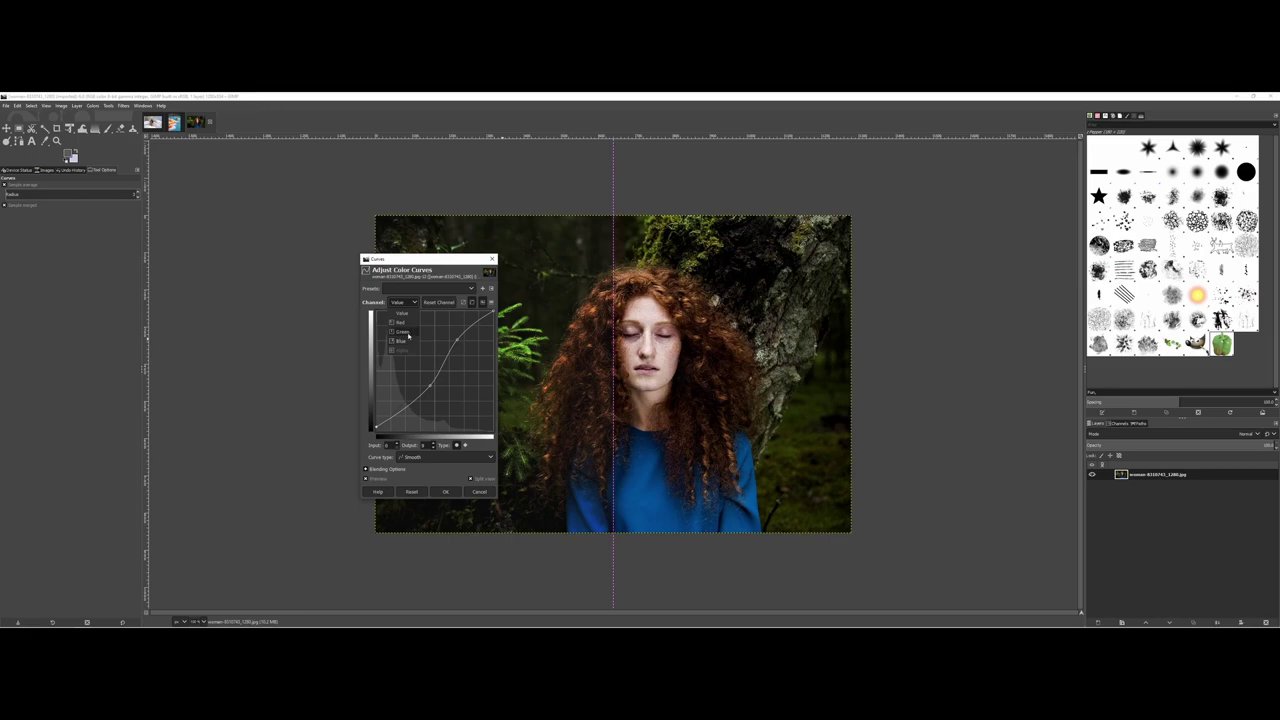
pyautogui.click(400, 322)
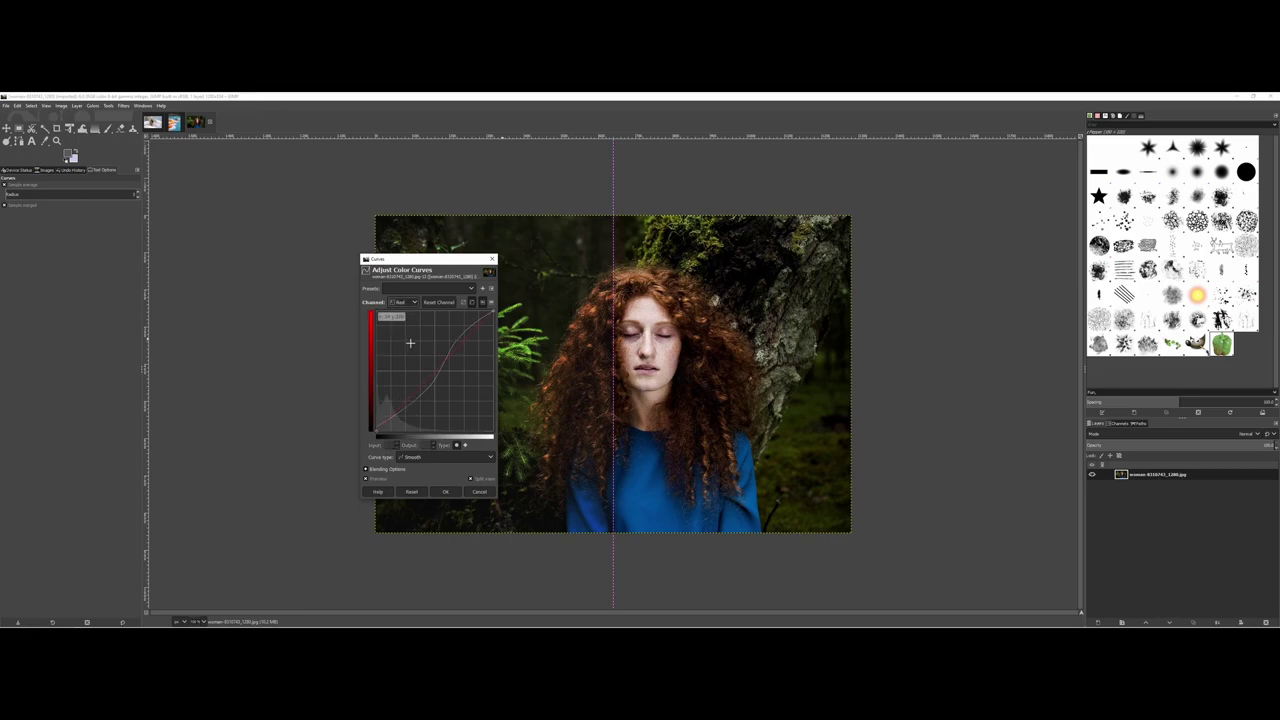
pyautogui.moveTo(453, 360); pyautogui.dragTo(449, 344)
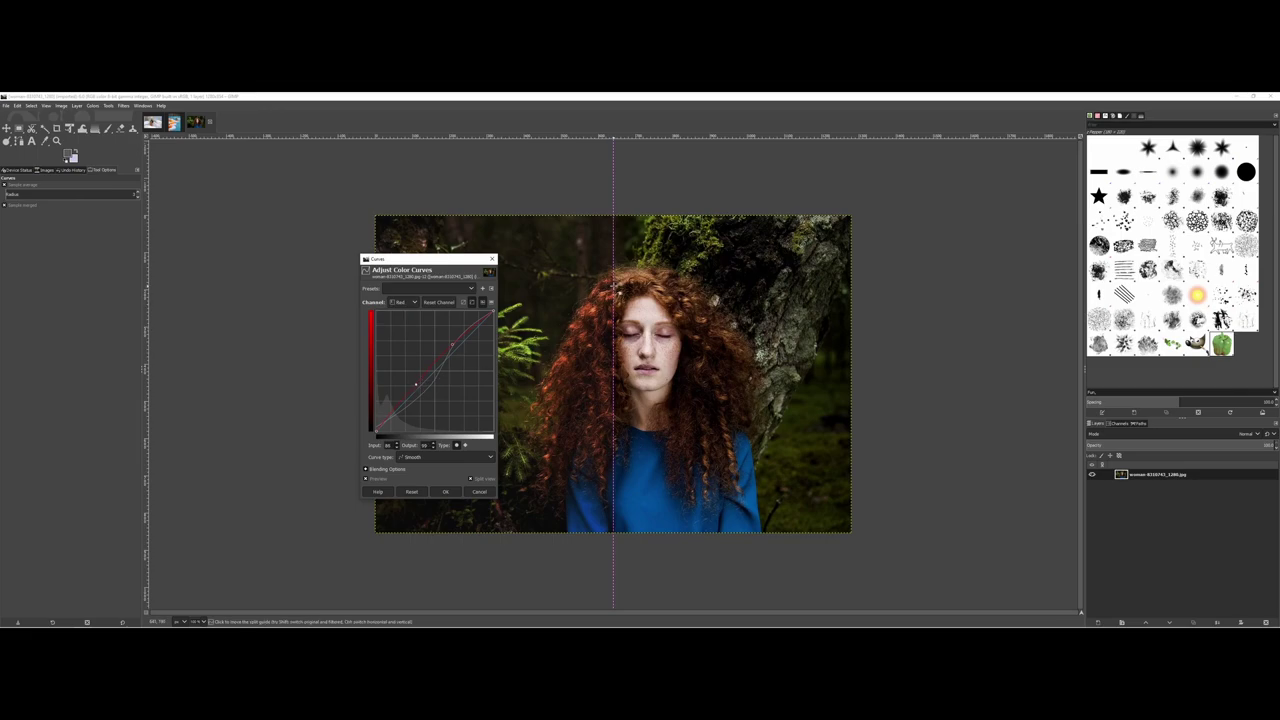
pyautogui.moveTo(612, 287); pyautogui.dragTo(773, 299)
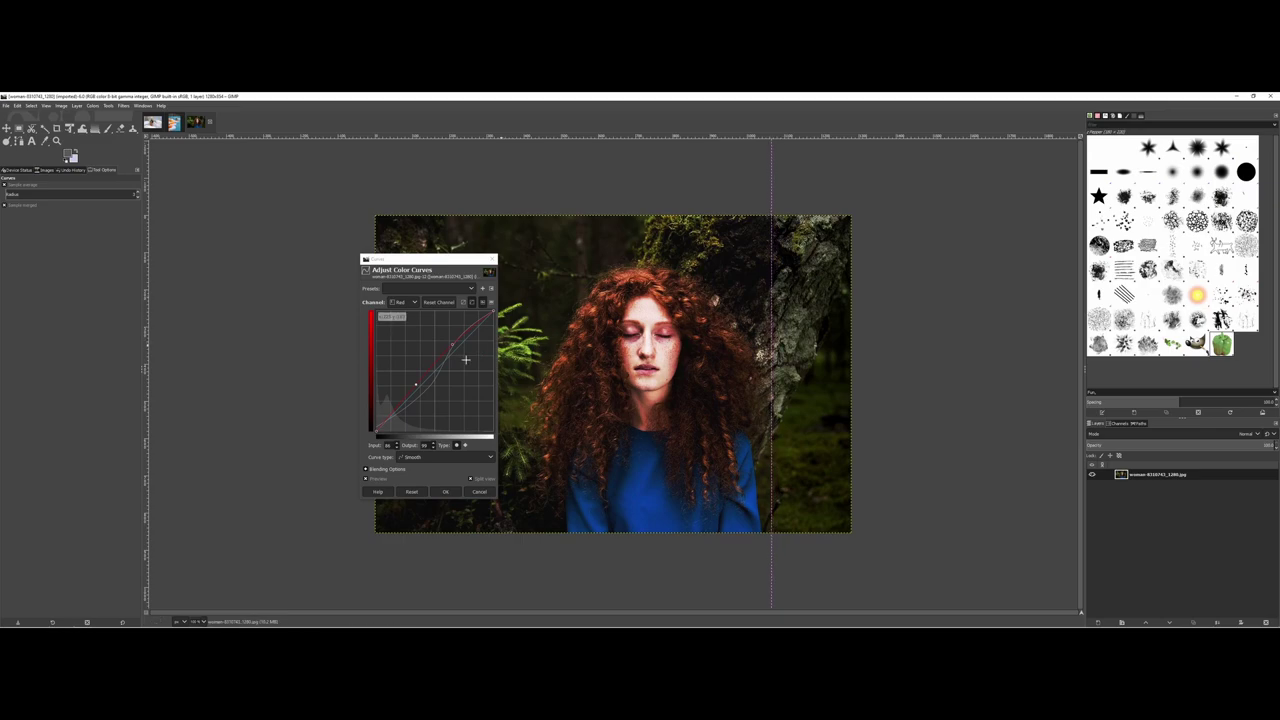
pyautogui.moveTo(417, 384); pyautogui.dragTo(428, 388)
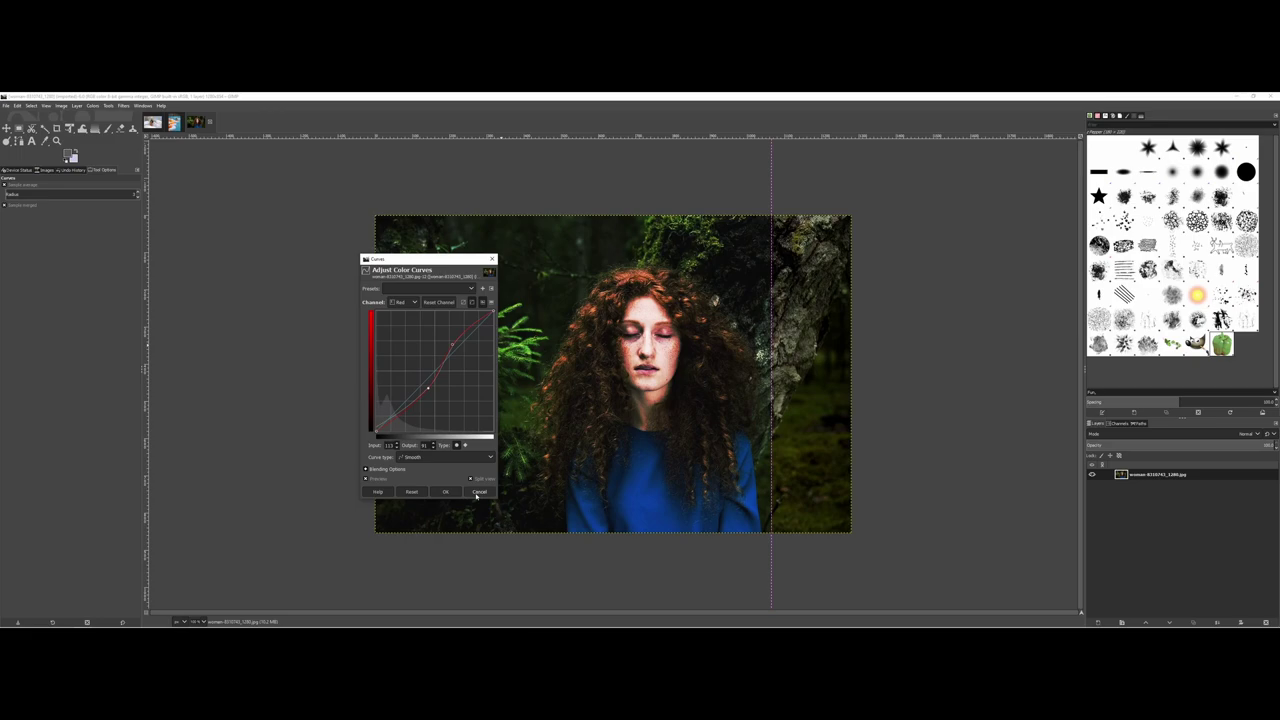
# Cancel the portrait's curve changes and open Colors > Curves on the swan photo.
pyautogui.click(477, 492)
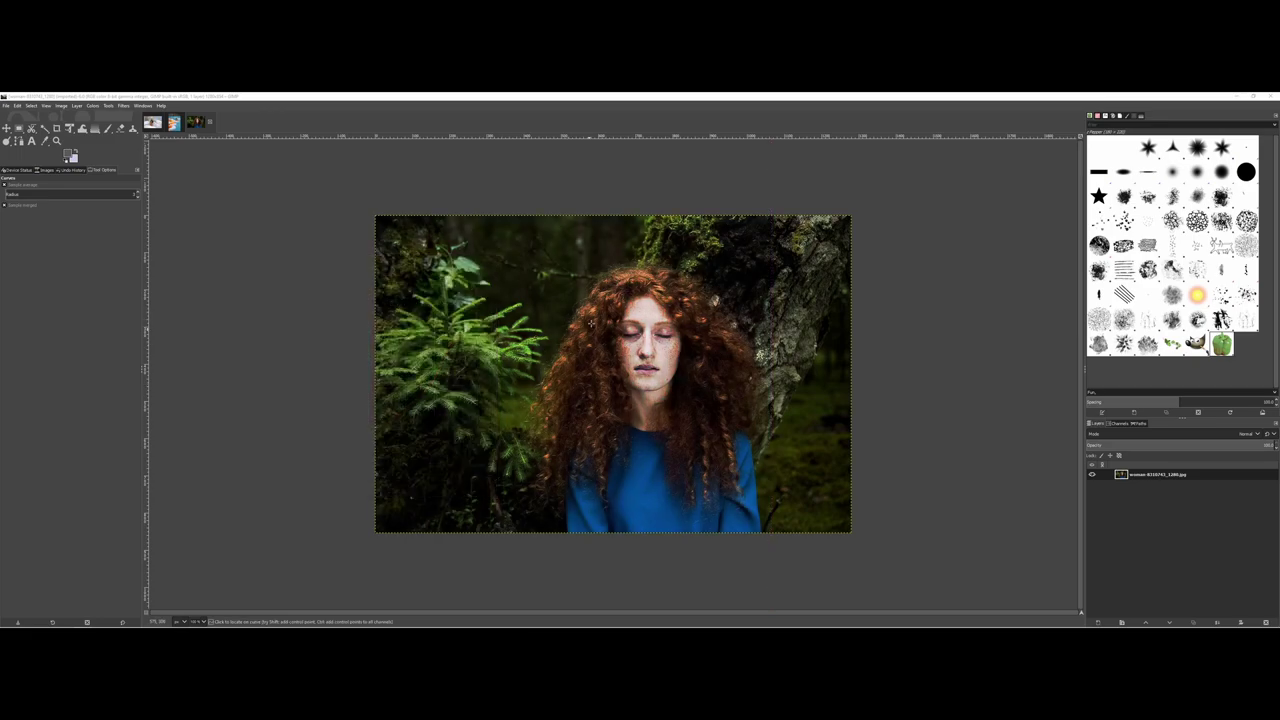
pyautogui.click(151, 126)
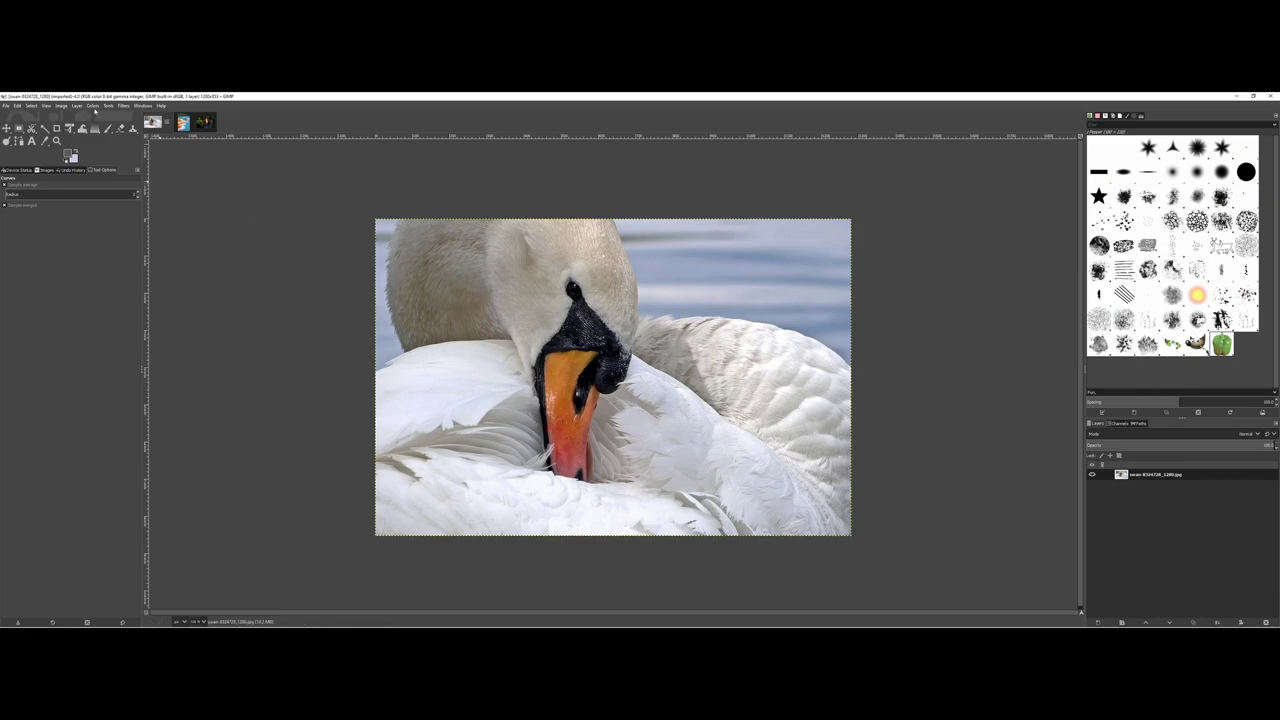
pyautogui.click(93, 105)
pyautogui.click(103, 200)
# Add two points to brighten the swan, compare with Preview toggled, and apply the curve.
pyautogui.moveTo(421, 385); pyautogui.dragTo(424, 388)
pyautogui.moveTo(458, 348); pyautogui.dragTo(456, 341)
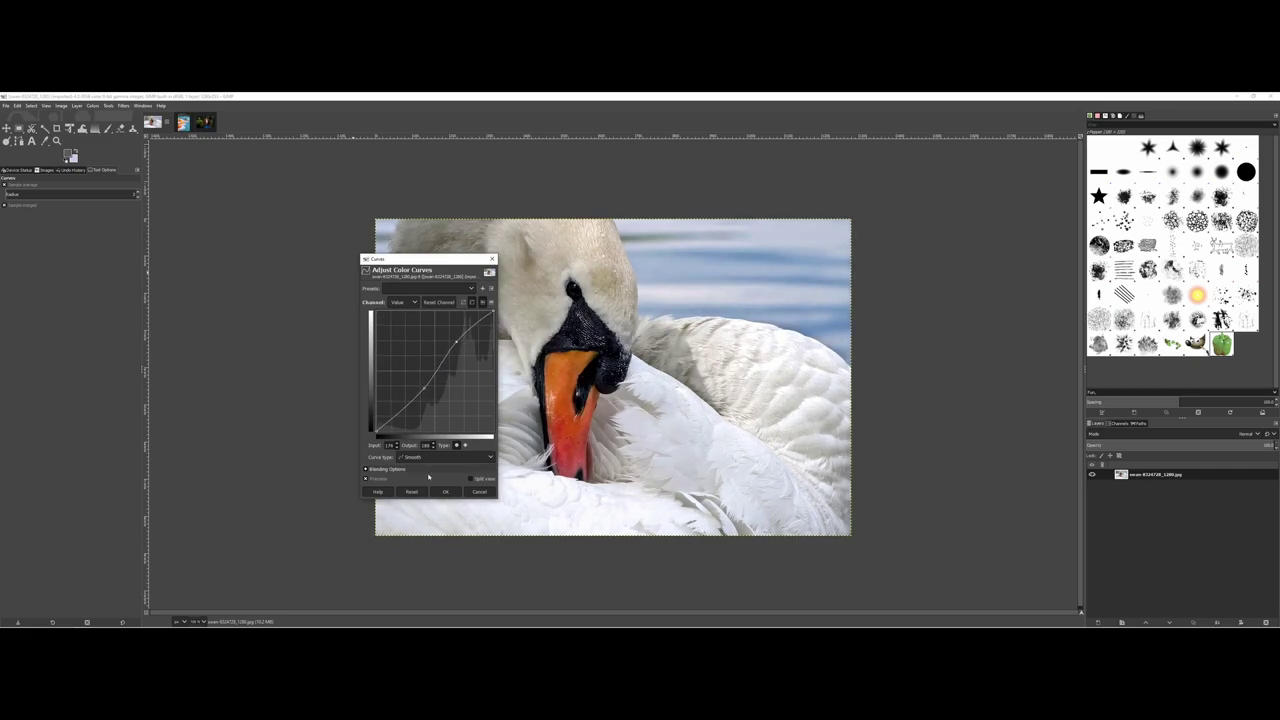
pyautogui.click(368, 480)
pyautogui.click(368, 480)
pyautogui.click(368, 480)
pyautogui.click(368, 480)
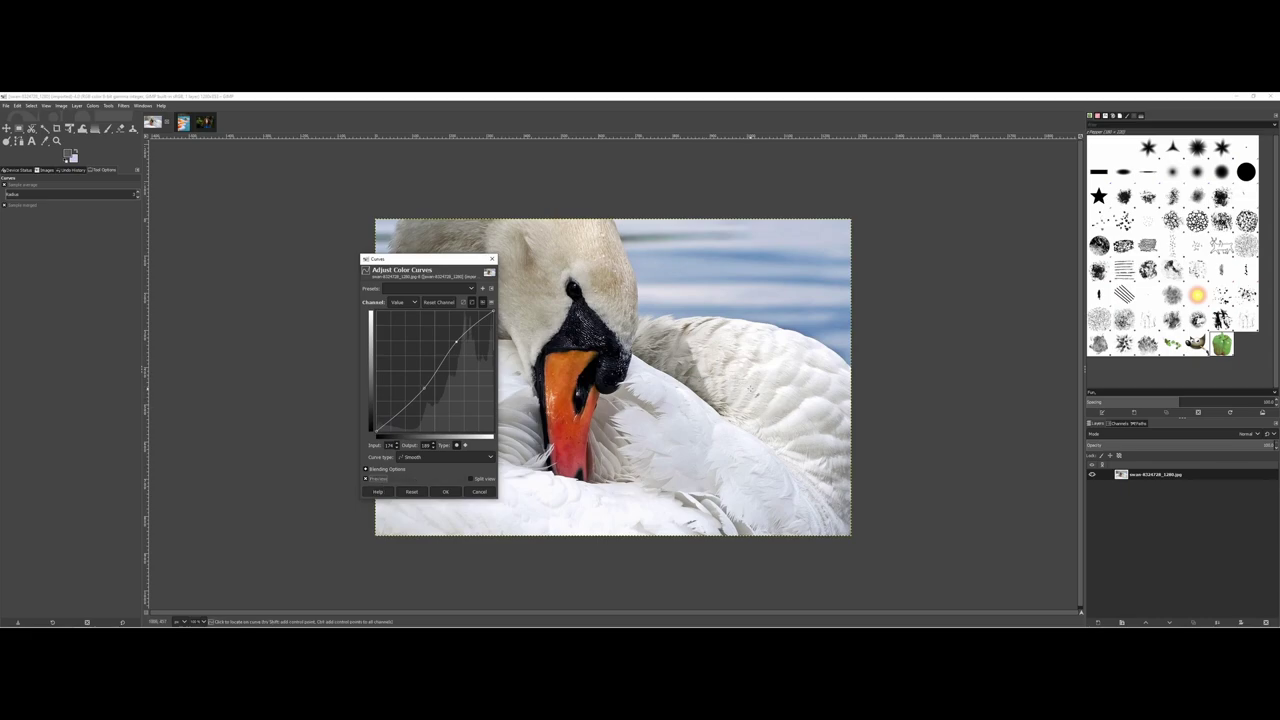
pyautogui.click(445, 491)
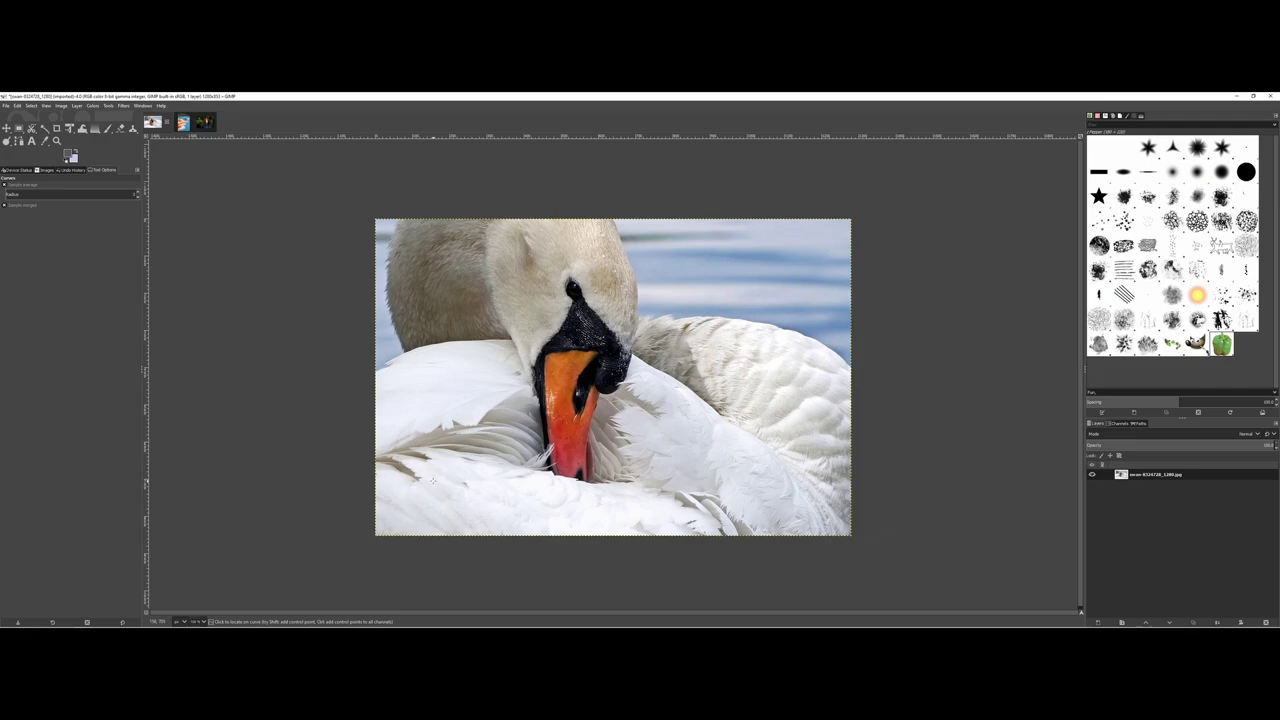
pyautogui.click(92, 106)
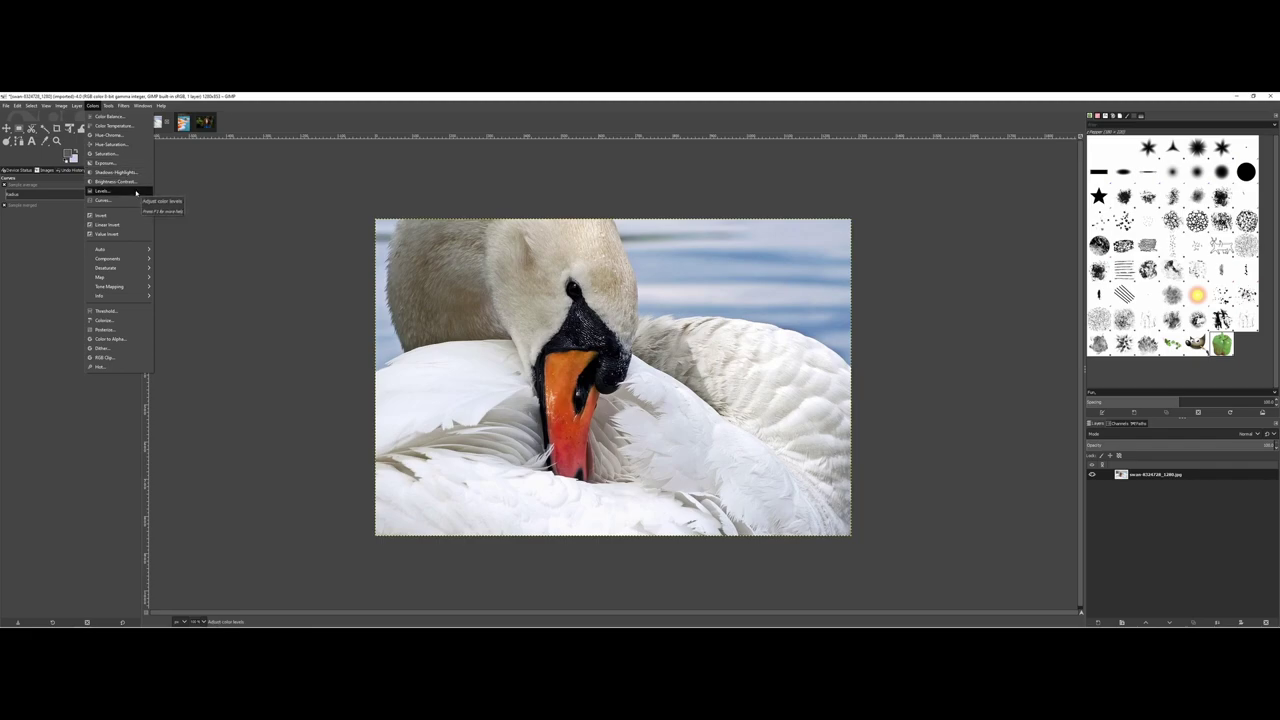
pyautogui.click(244, 243)
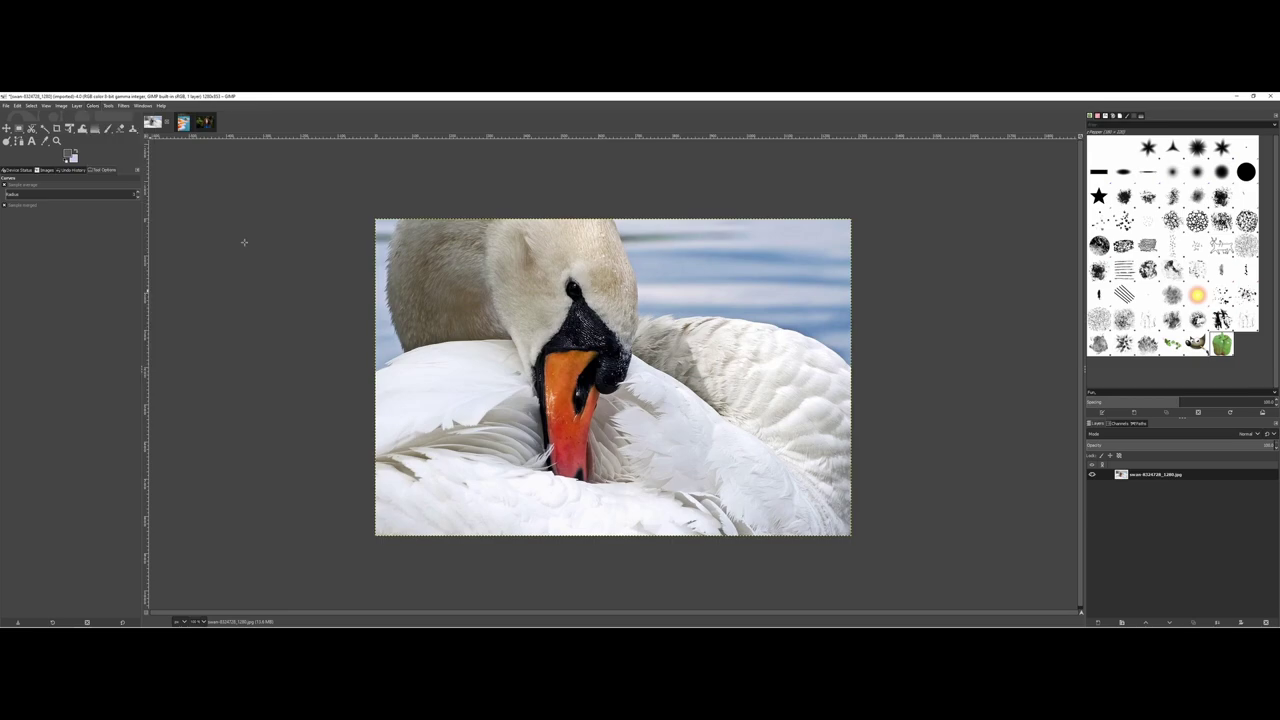